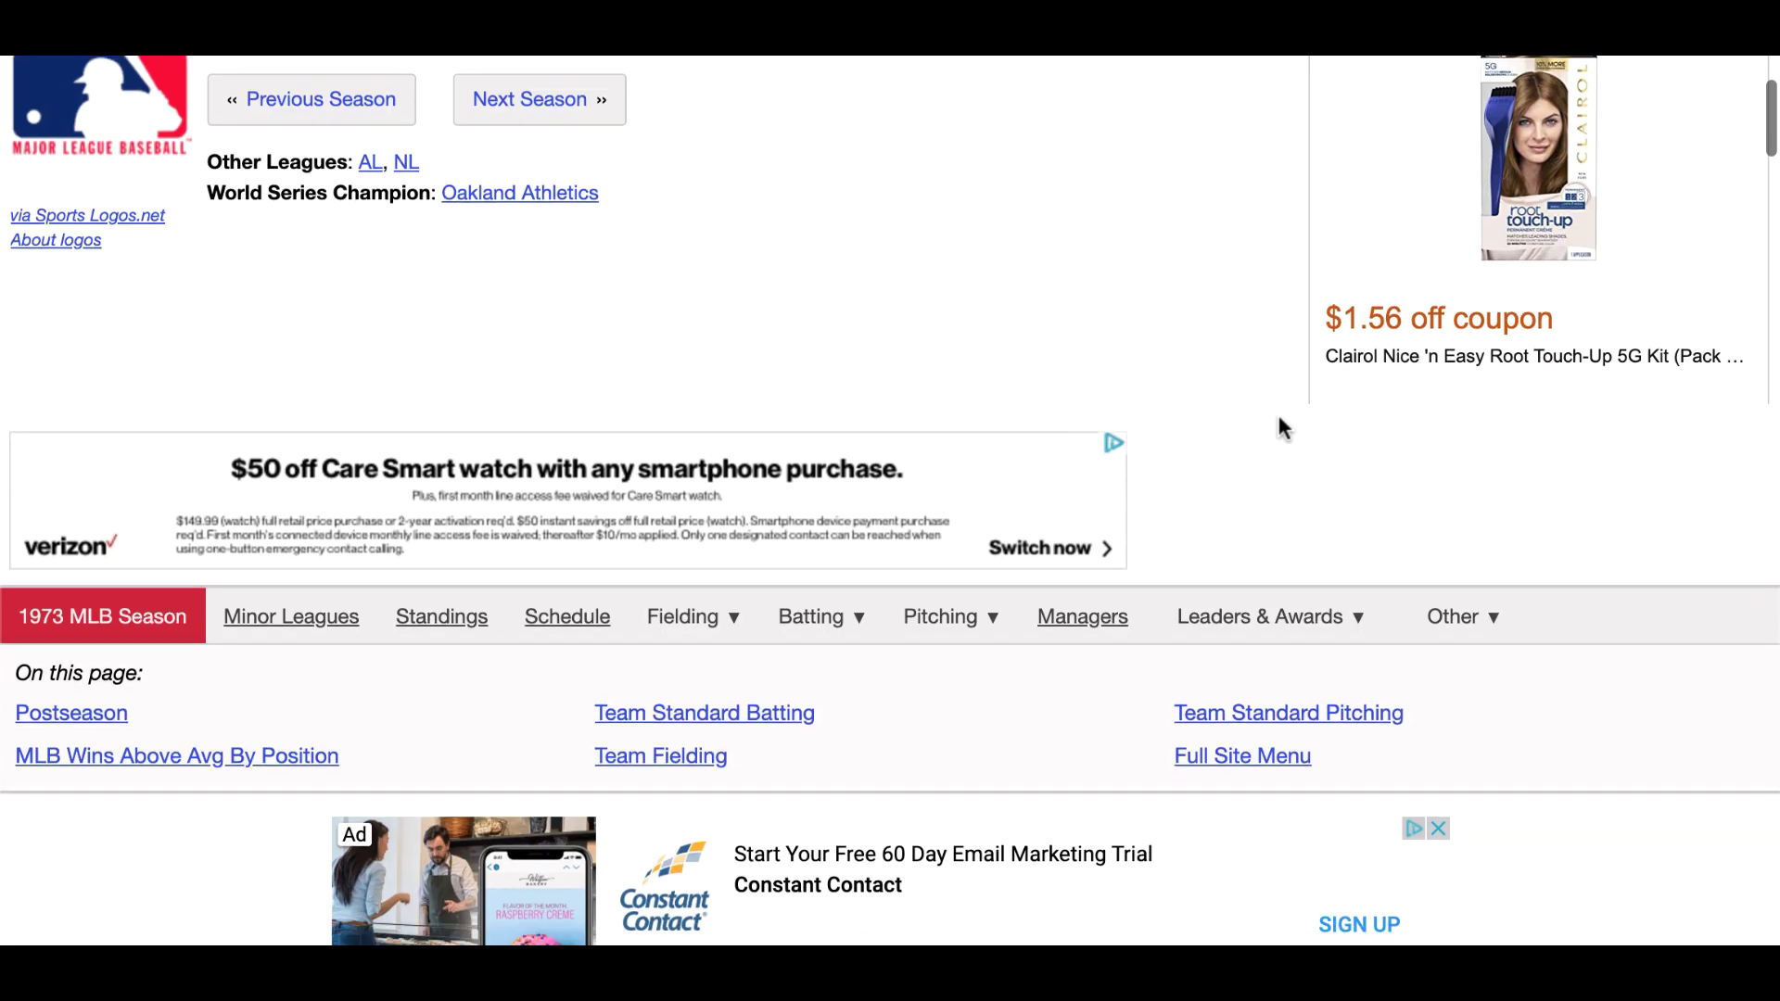
{"action": "scroll", "coordinate": [1280, 505], "scroll_direction": "down", "scroll_amount": 3}
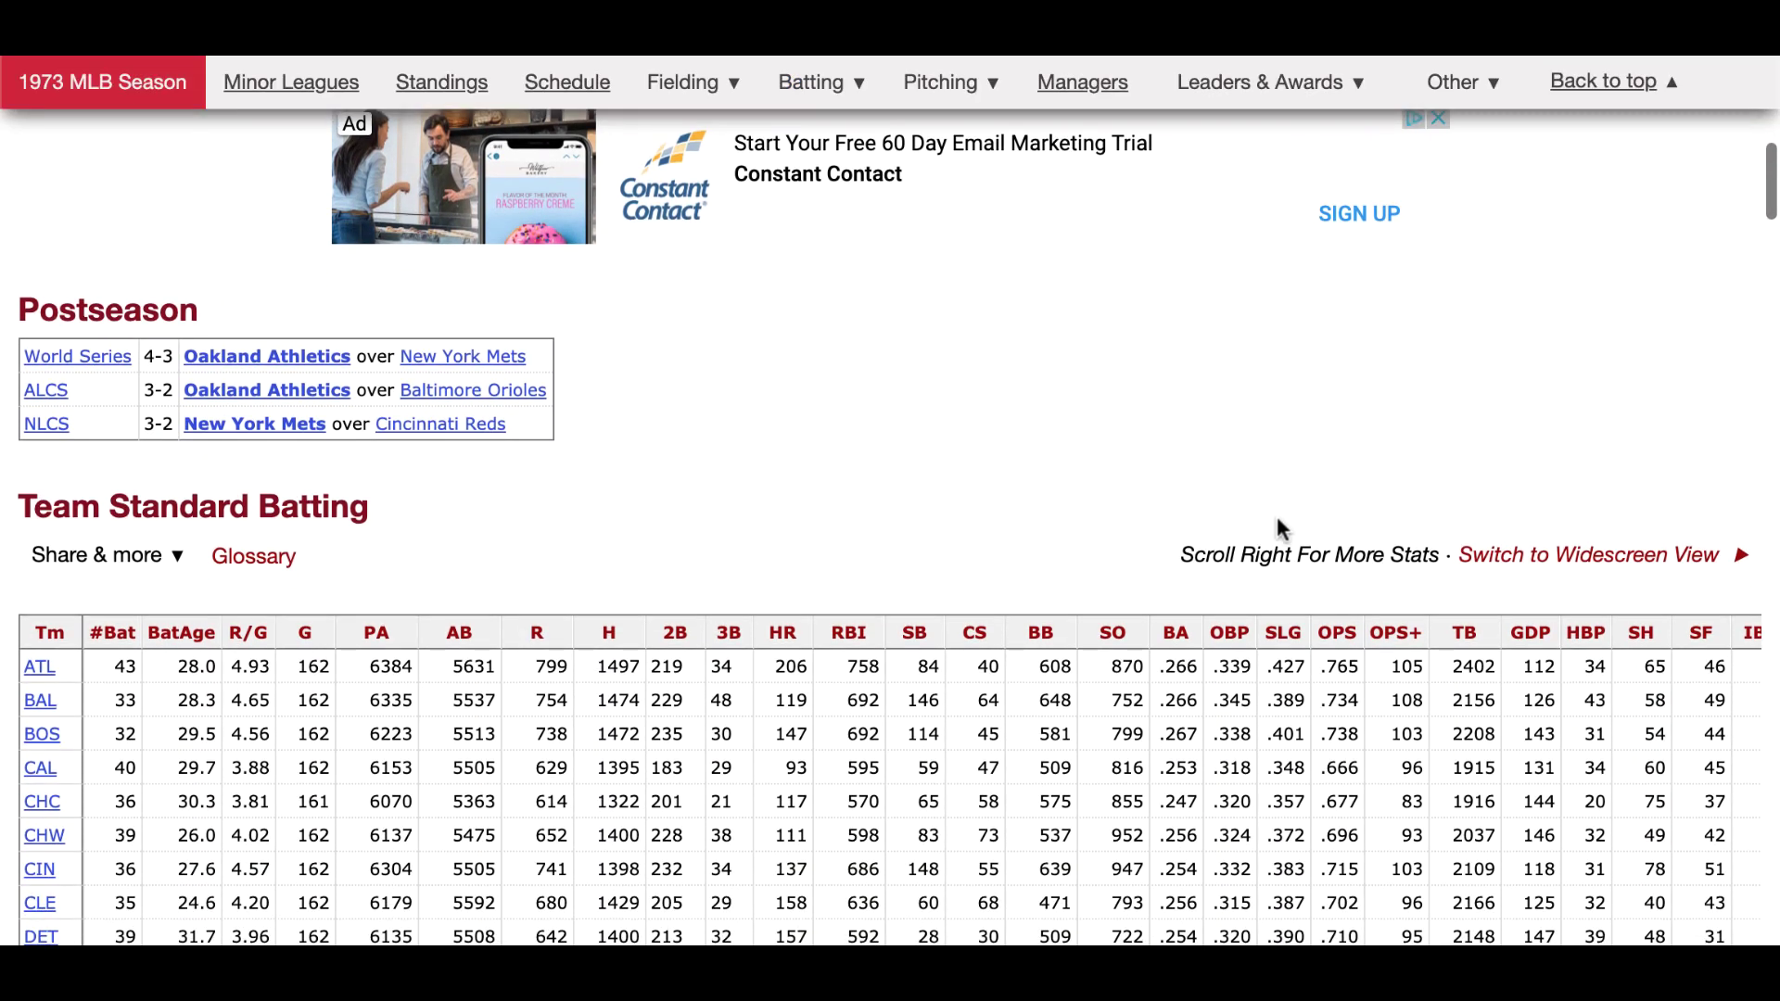
{"action": "left_click", "coordinate": [1277, 525]}
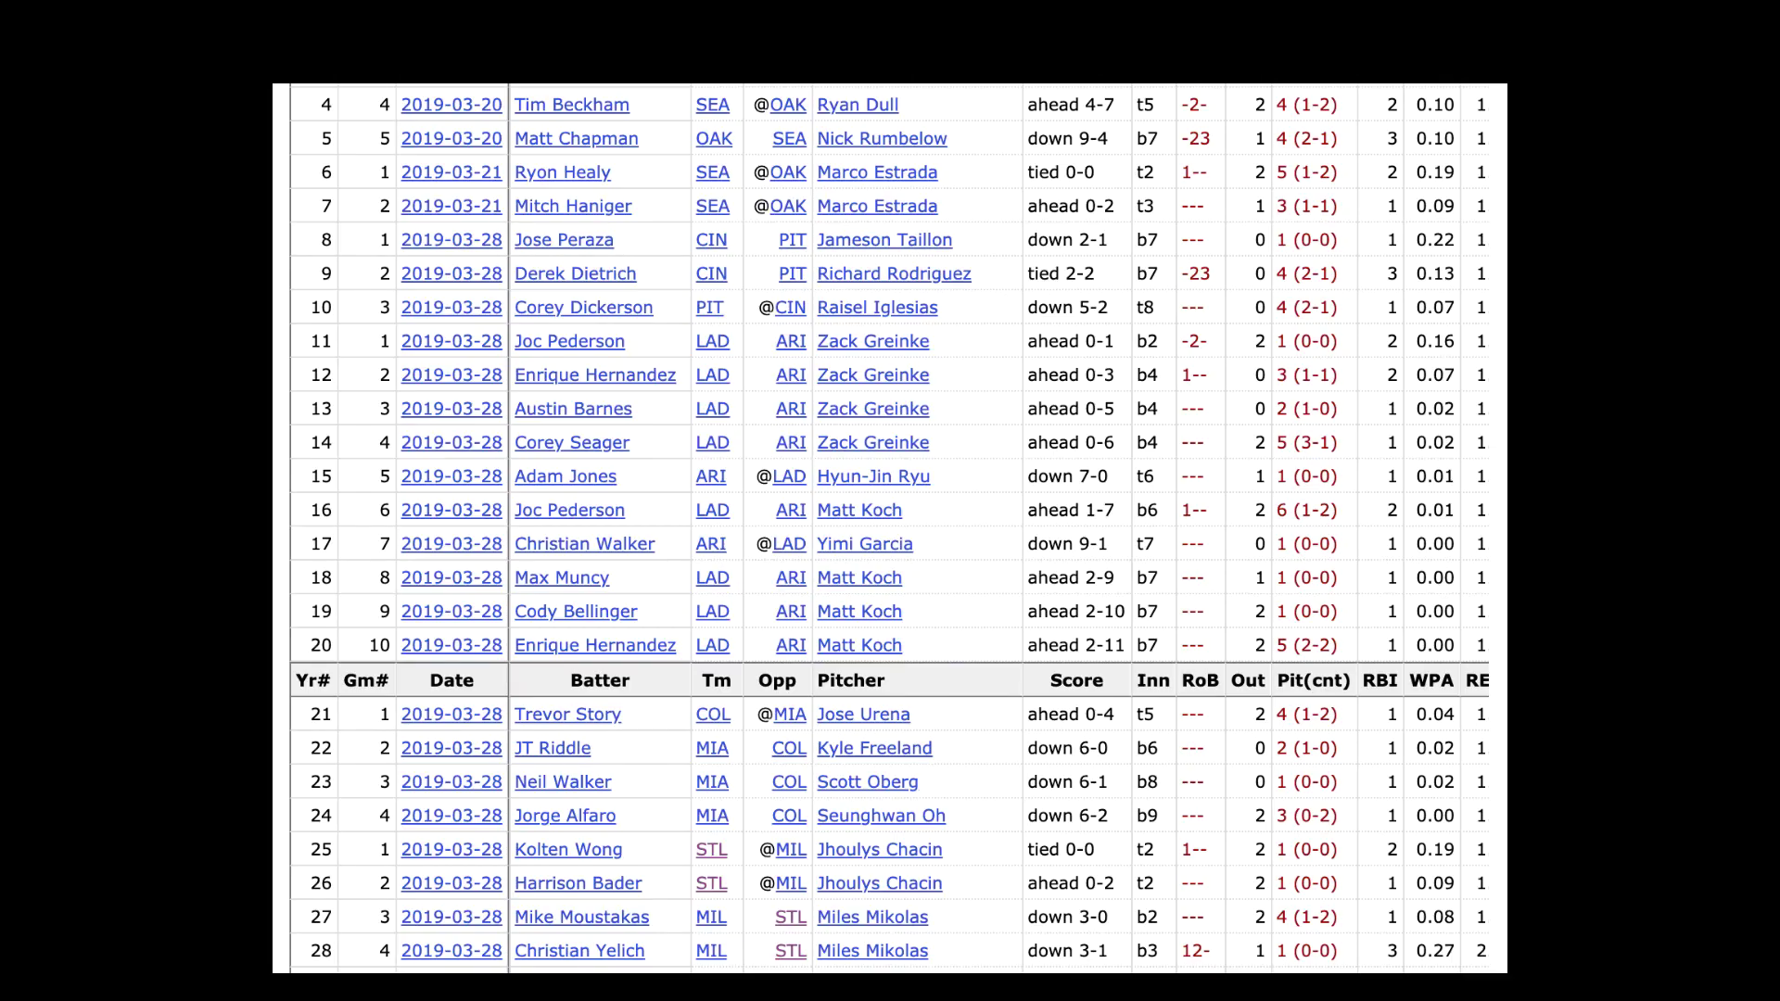
{"action": "scroll", "coordinate": [890, 529], "scroll_direction": "down", "scroll_amount": 5}
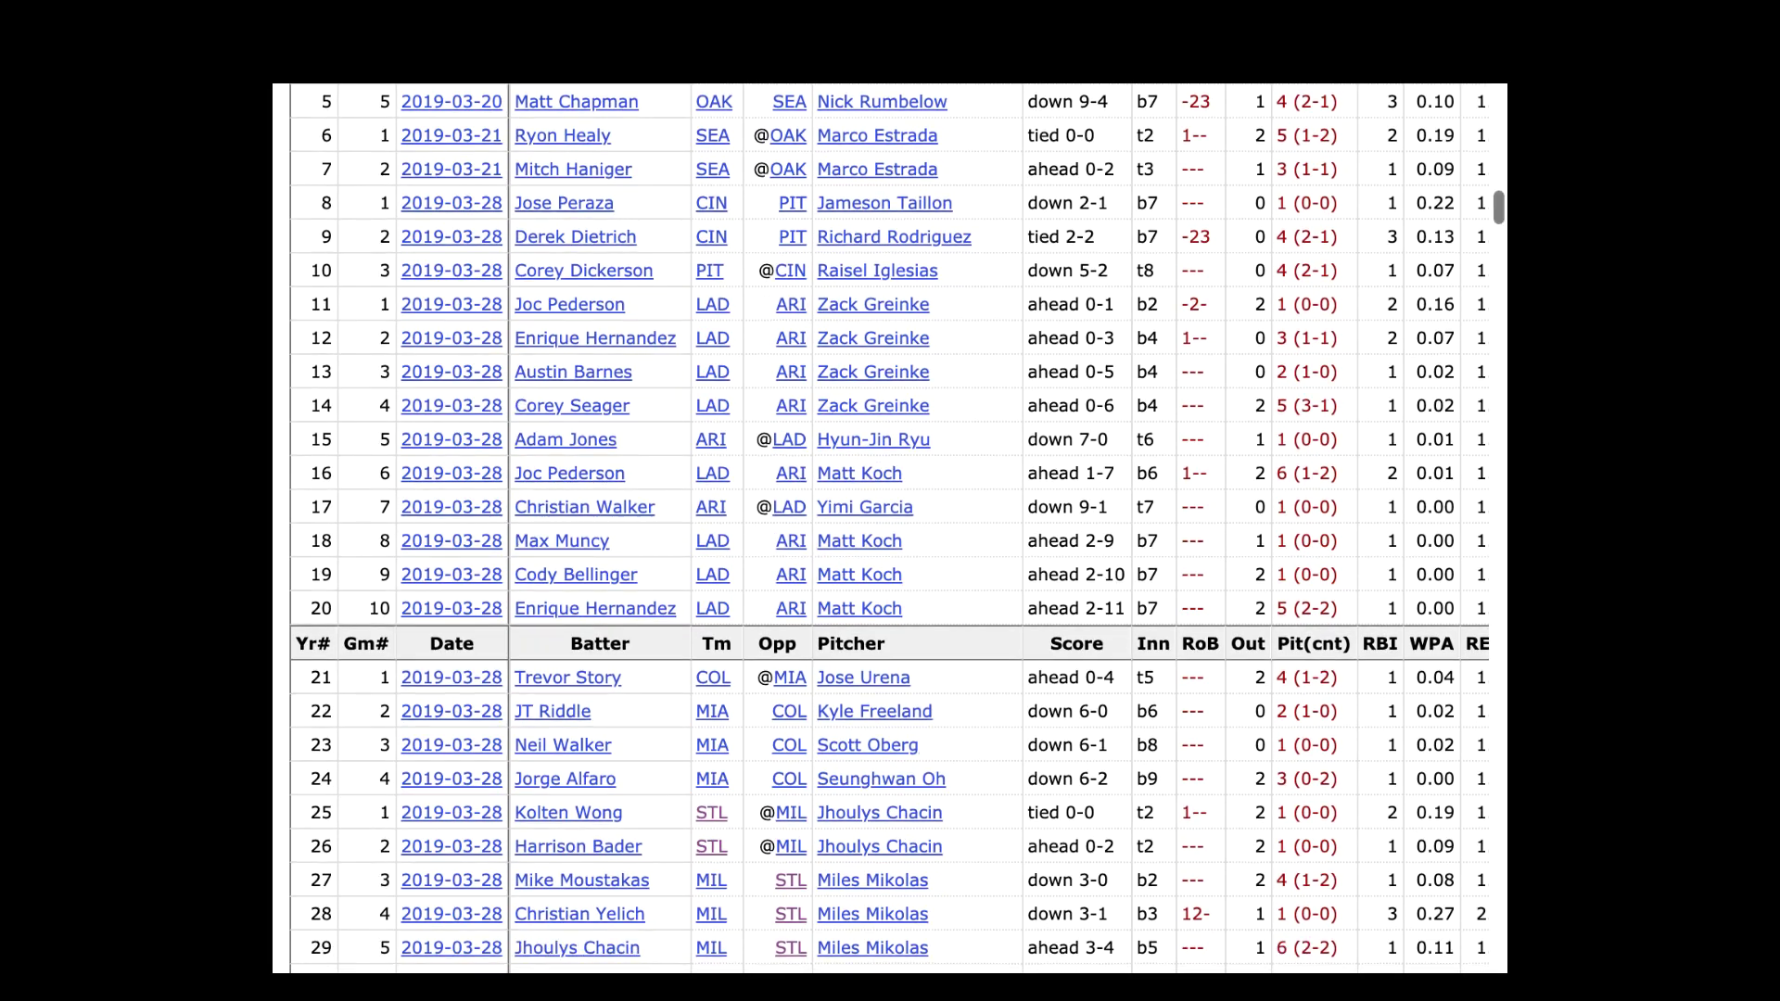
{"action": "scroll", "coordinate": [890, 528], "scroll_direction": "down", "scroll_amount": 12}
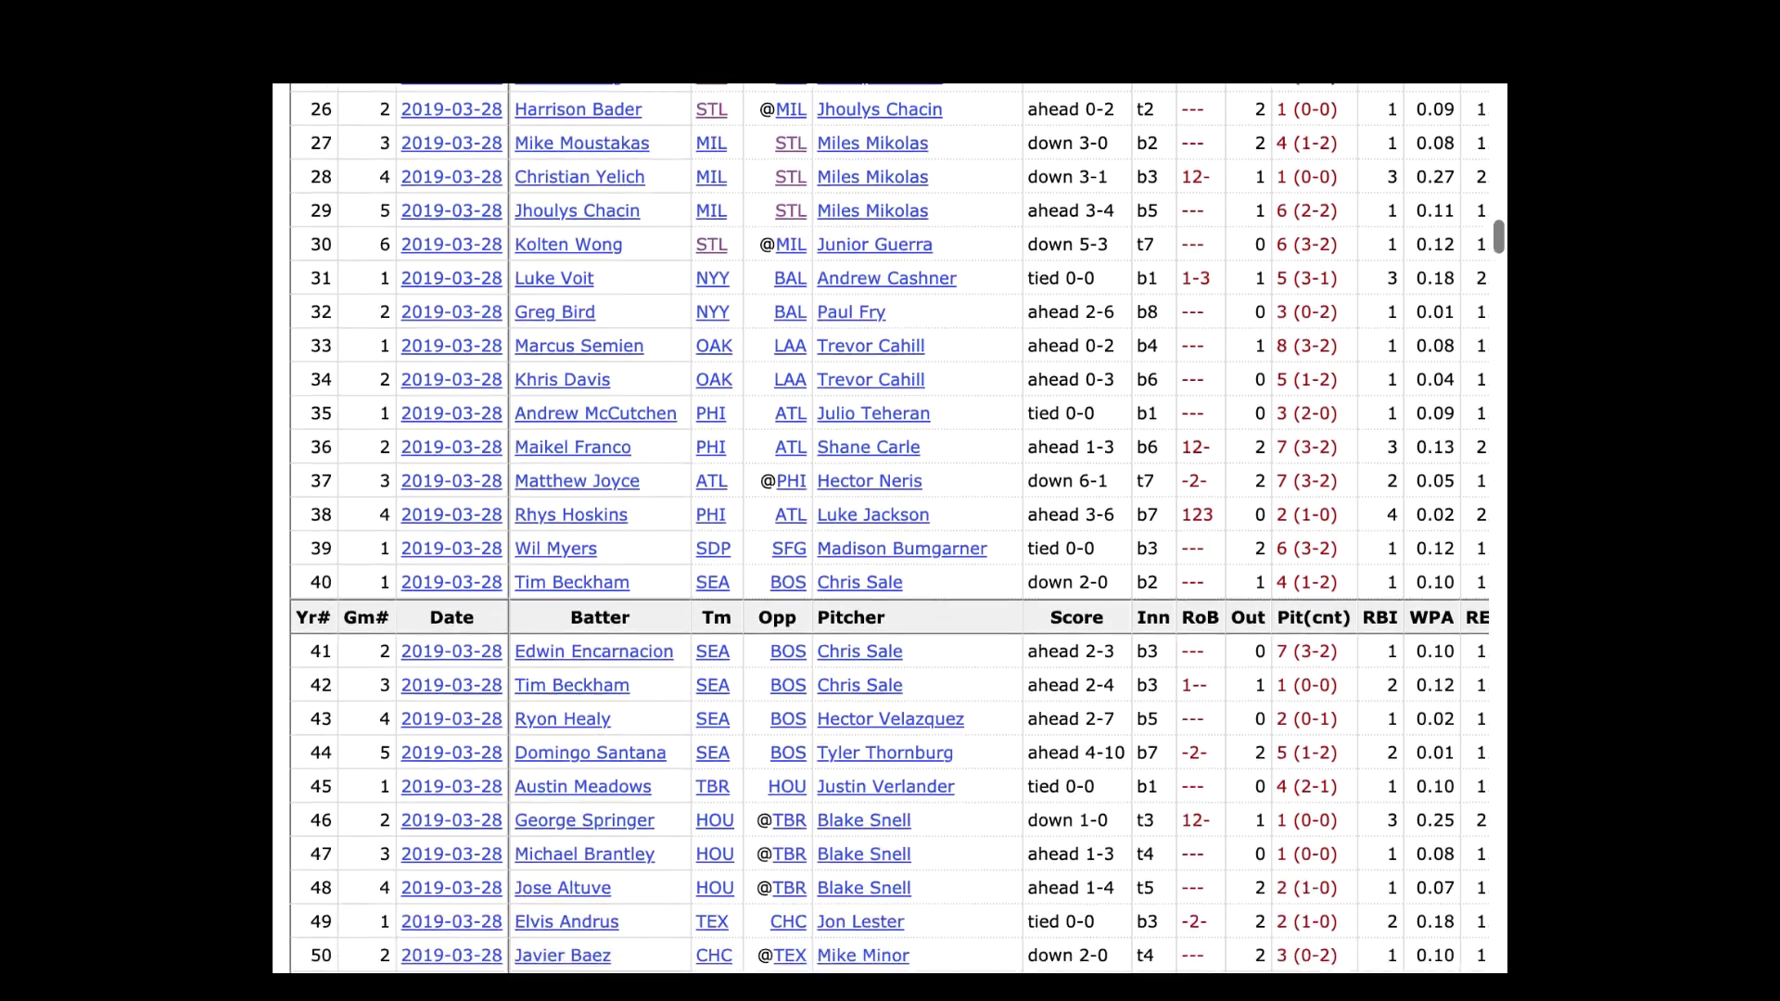
{"action": "scroll", "coordinate": [891, 529], "scroll_direction": "down", "scroll_amount": 8}
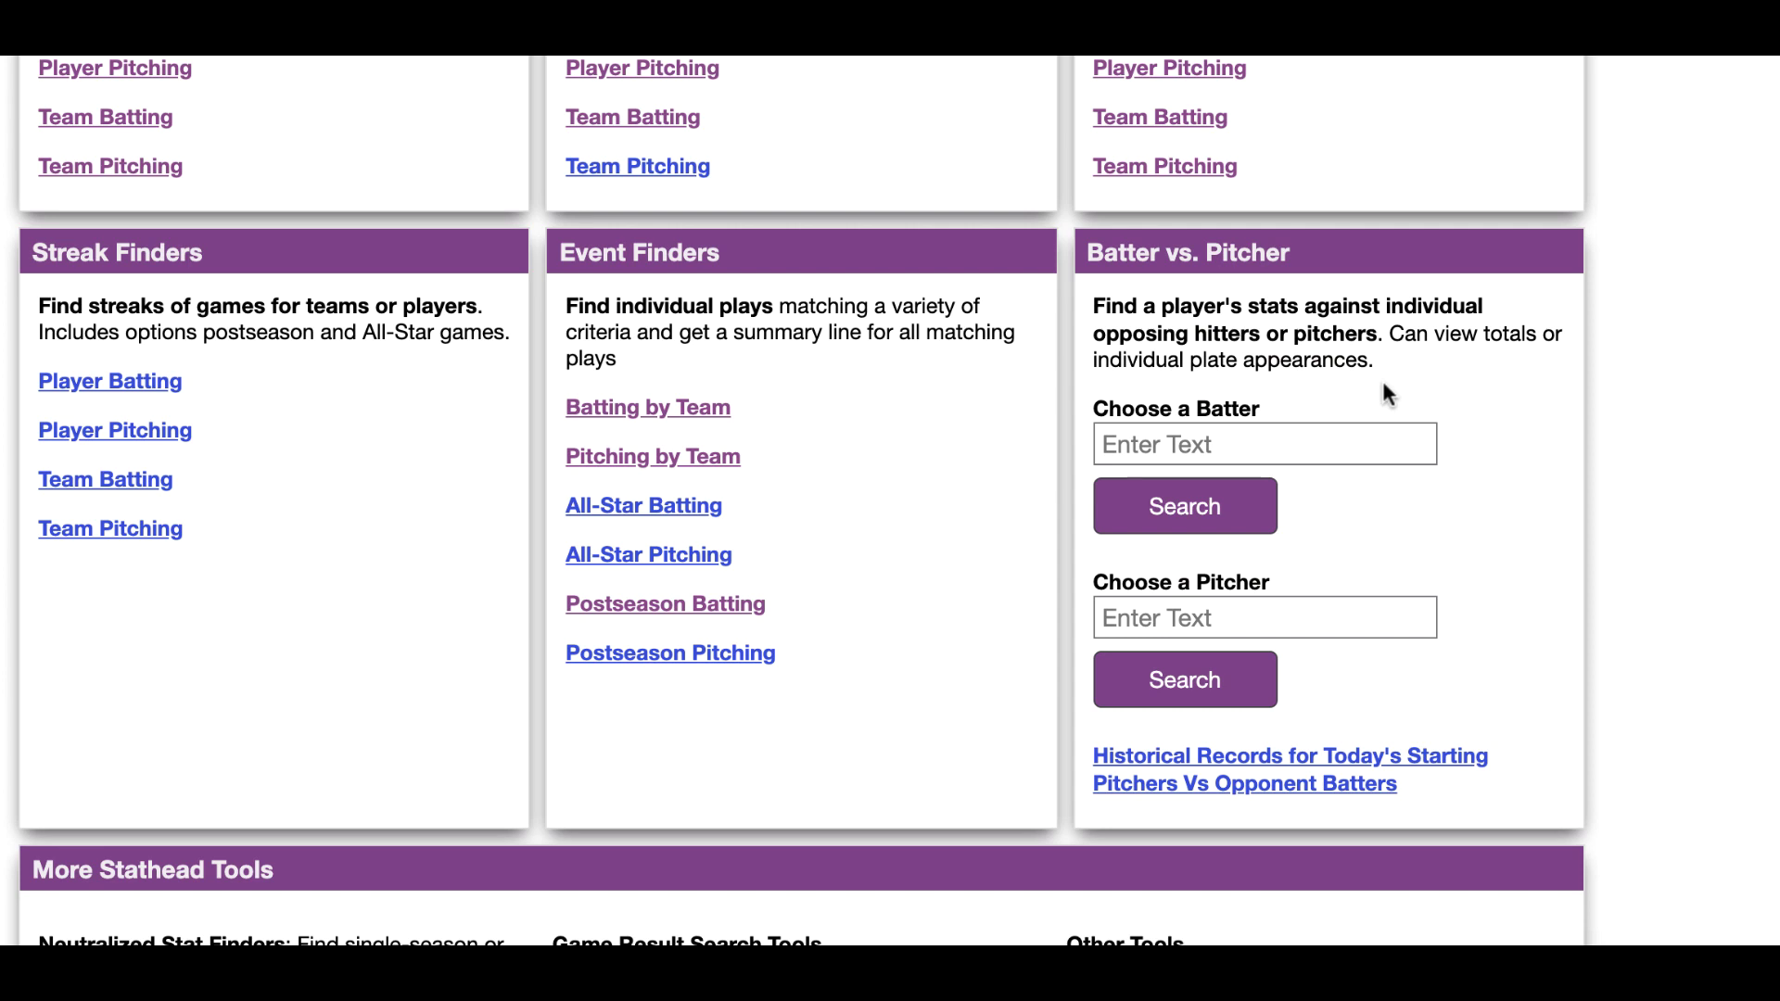
Open the Batting by Team event finder and get the Dodgers' 2019 home runs.
{"action": "left_click", "coordinate": [717, 419]}
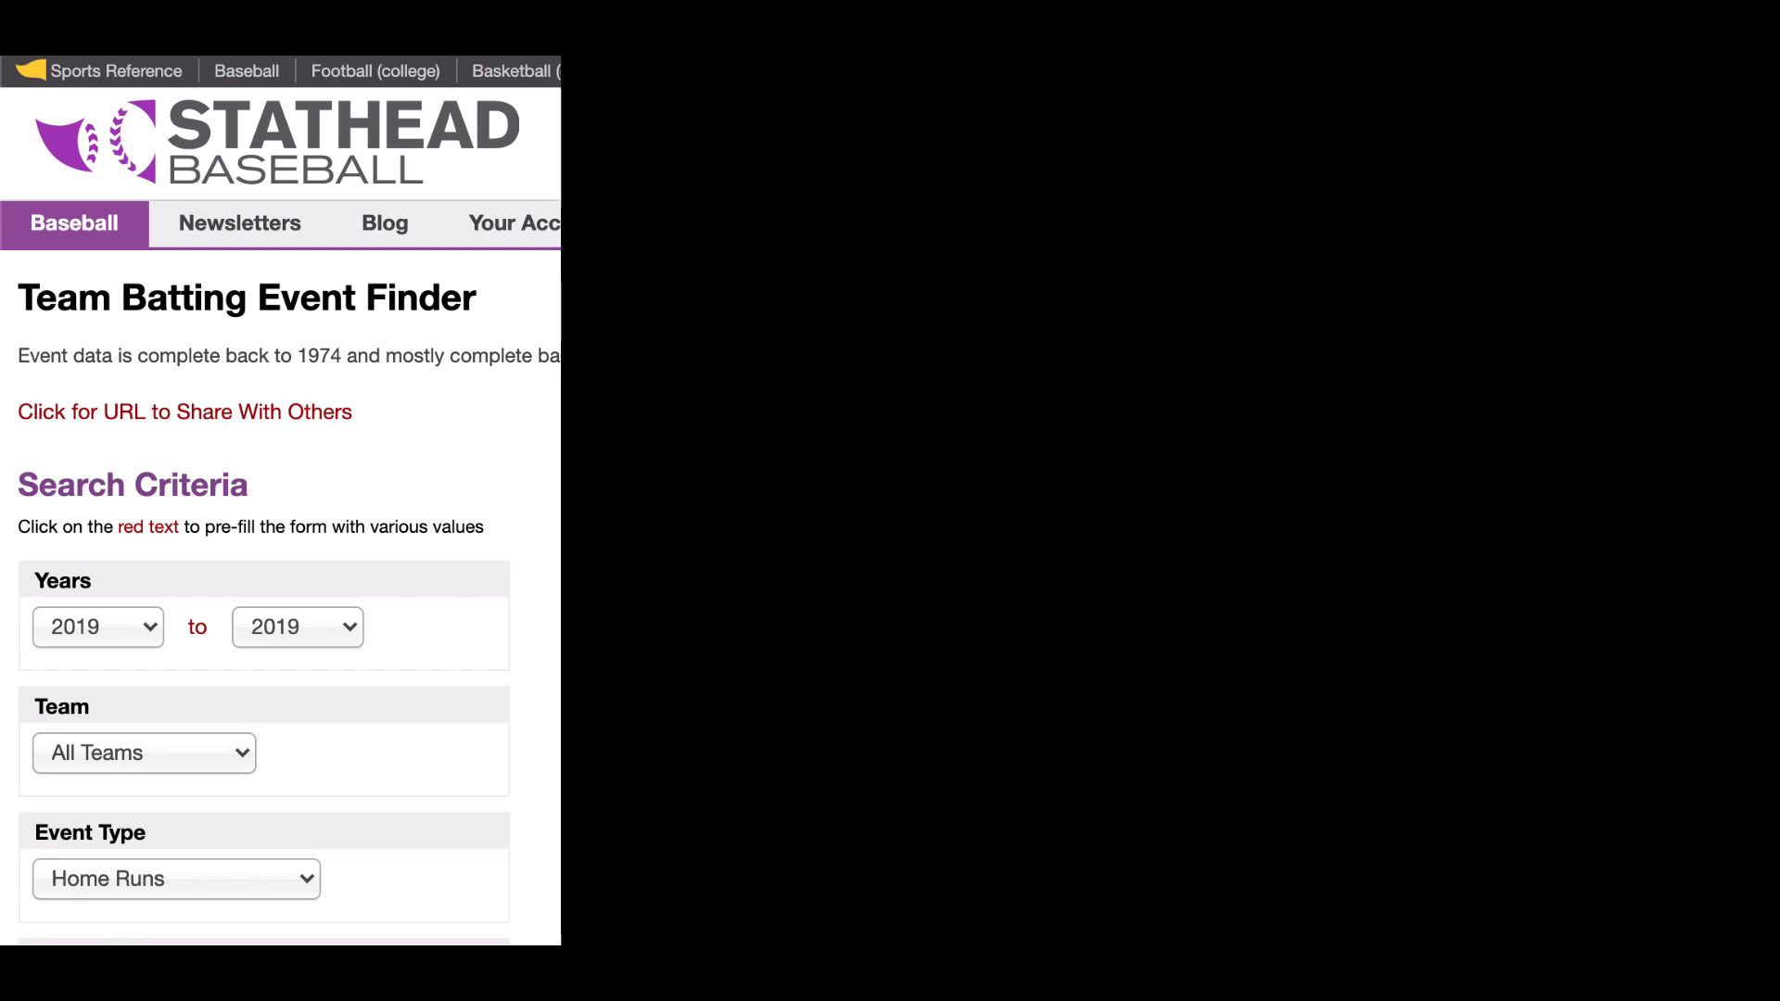
{"action": "left_click", "coordinate": [193, 753]}
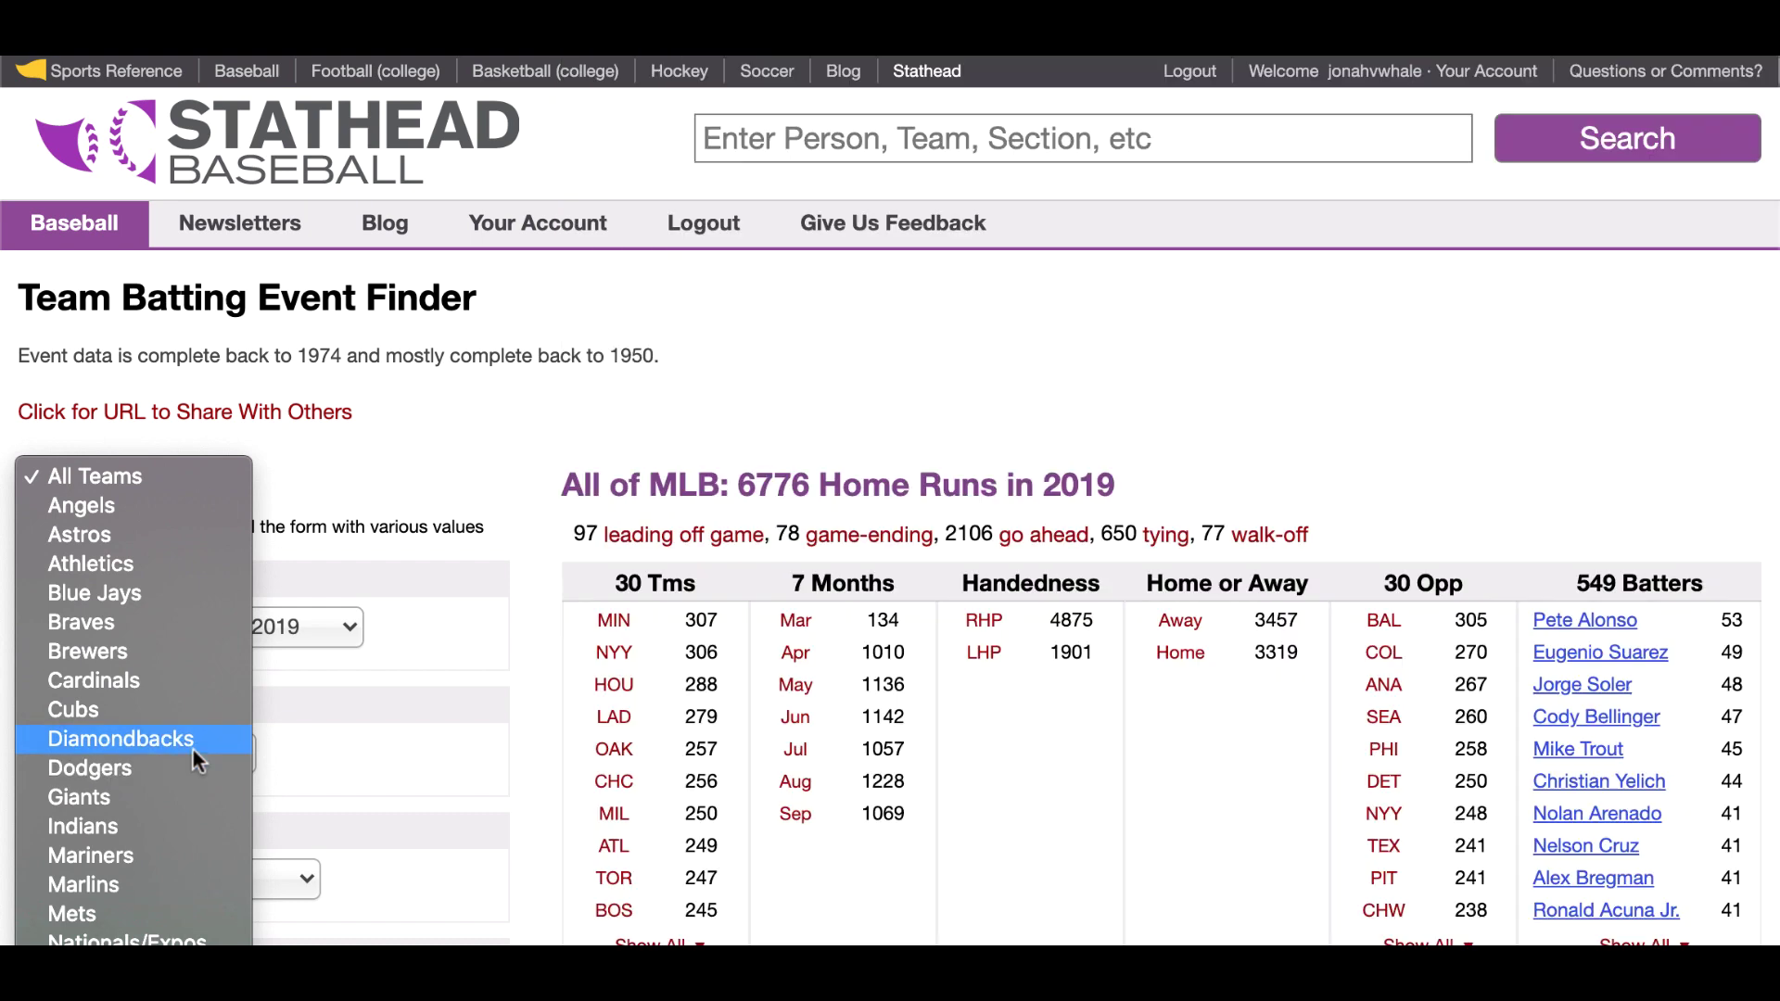
{"action": "left_click", "coordinate": [197, 772]}
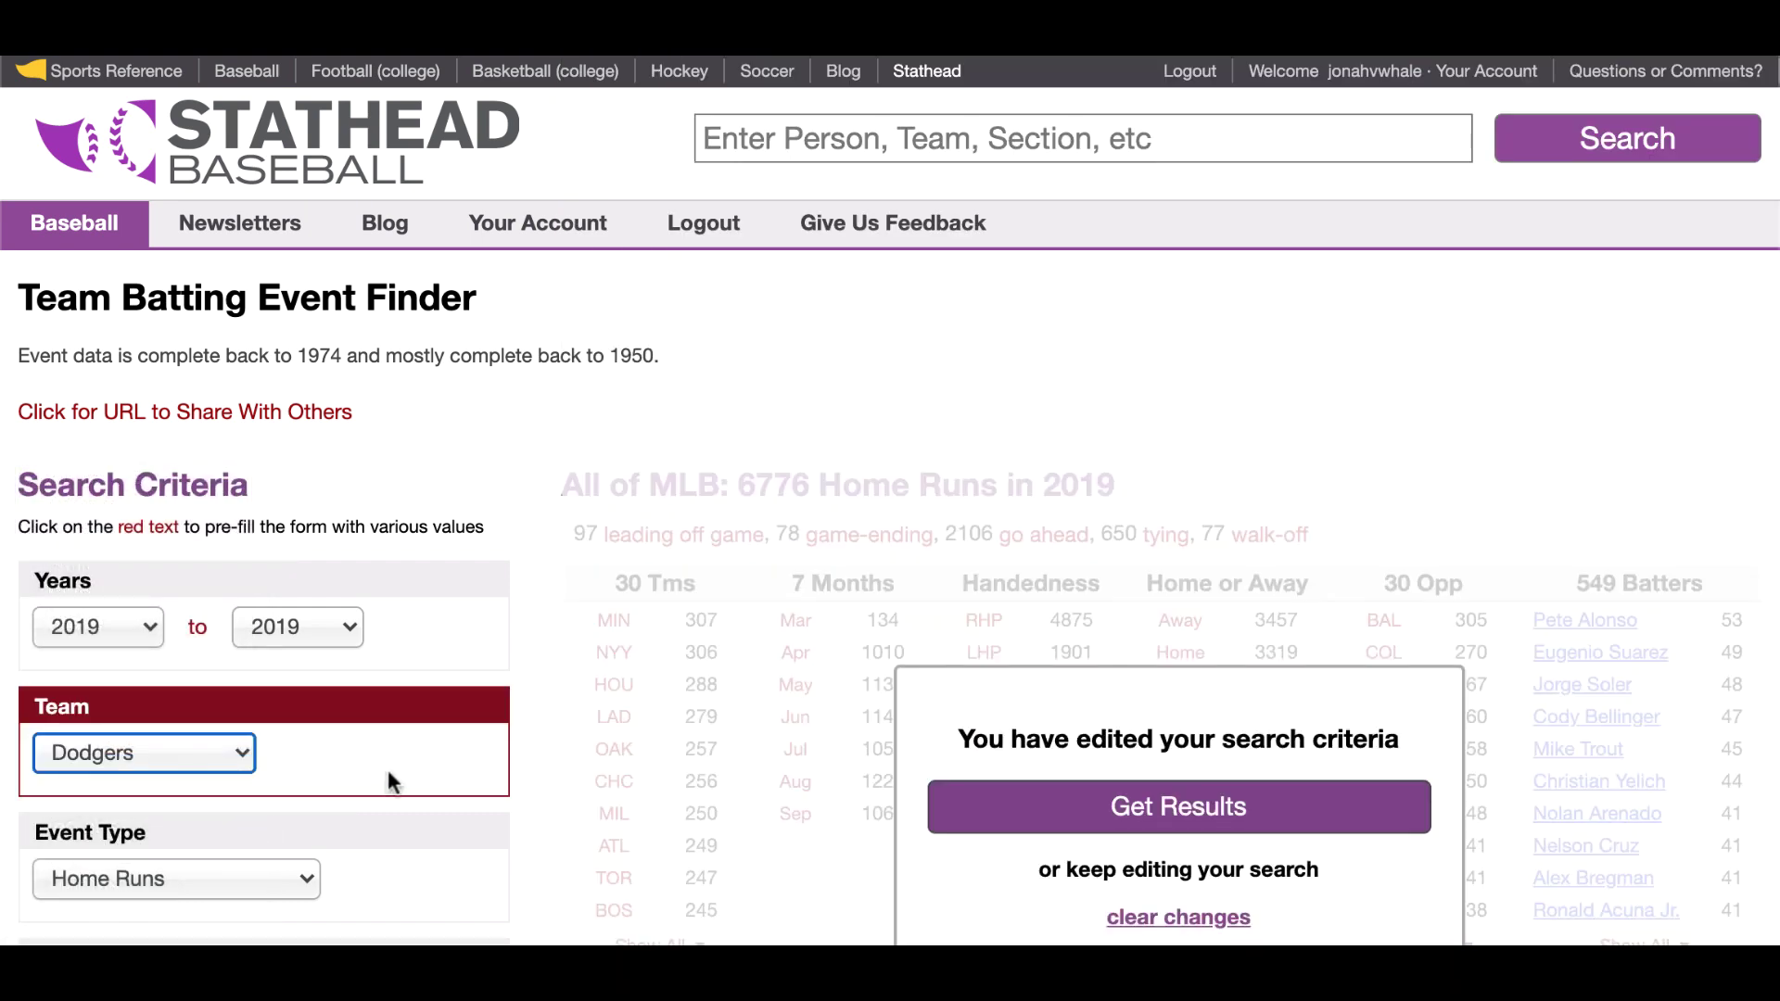
{"action": "left_click", "coordinate": [983, 831]}
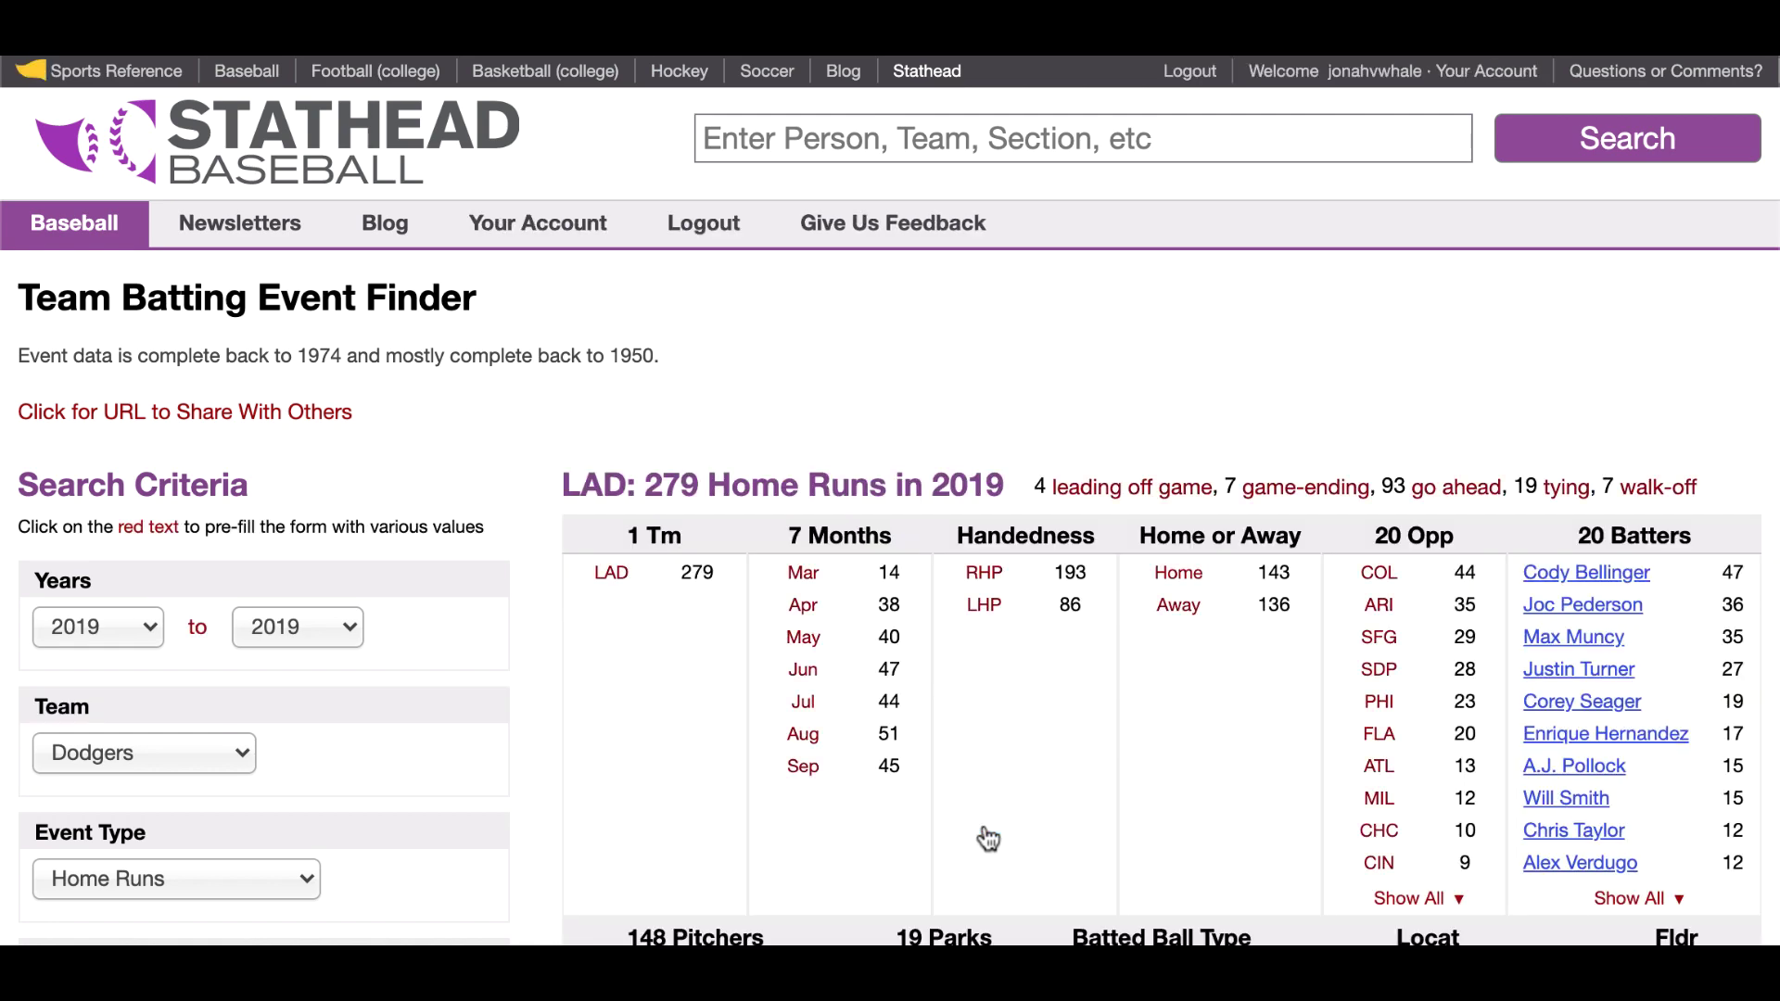
Sort the Dodgers' 2019 home run results by score, and after that by outs.
{"action": "scroll", "coordinate": [989, 840], "scroll_direction": "down", "scroll_amount": 12}
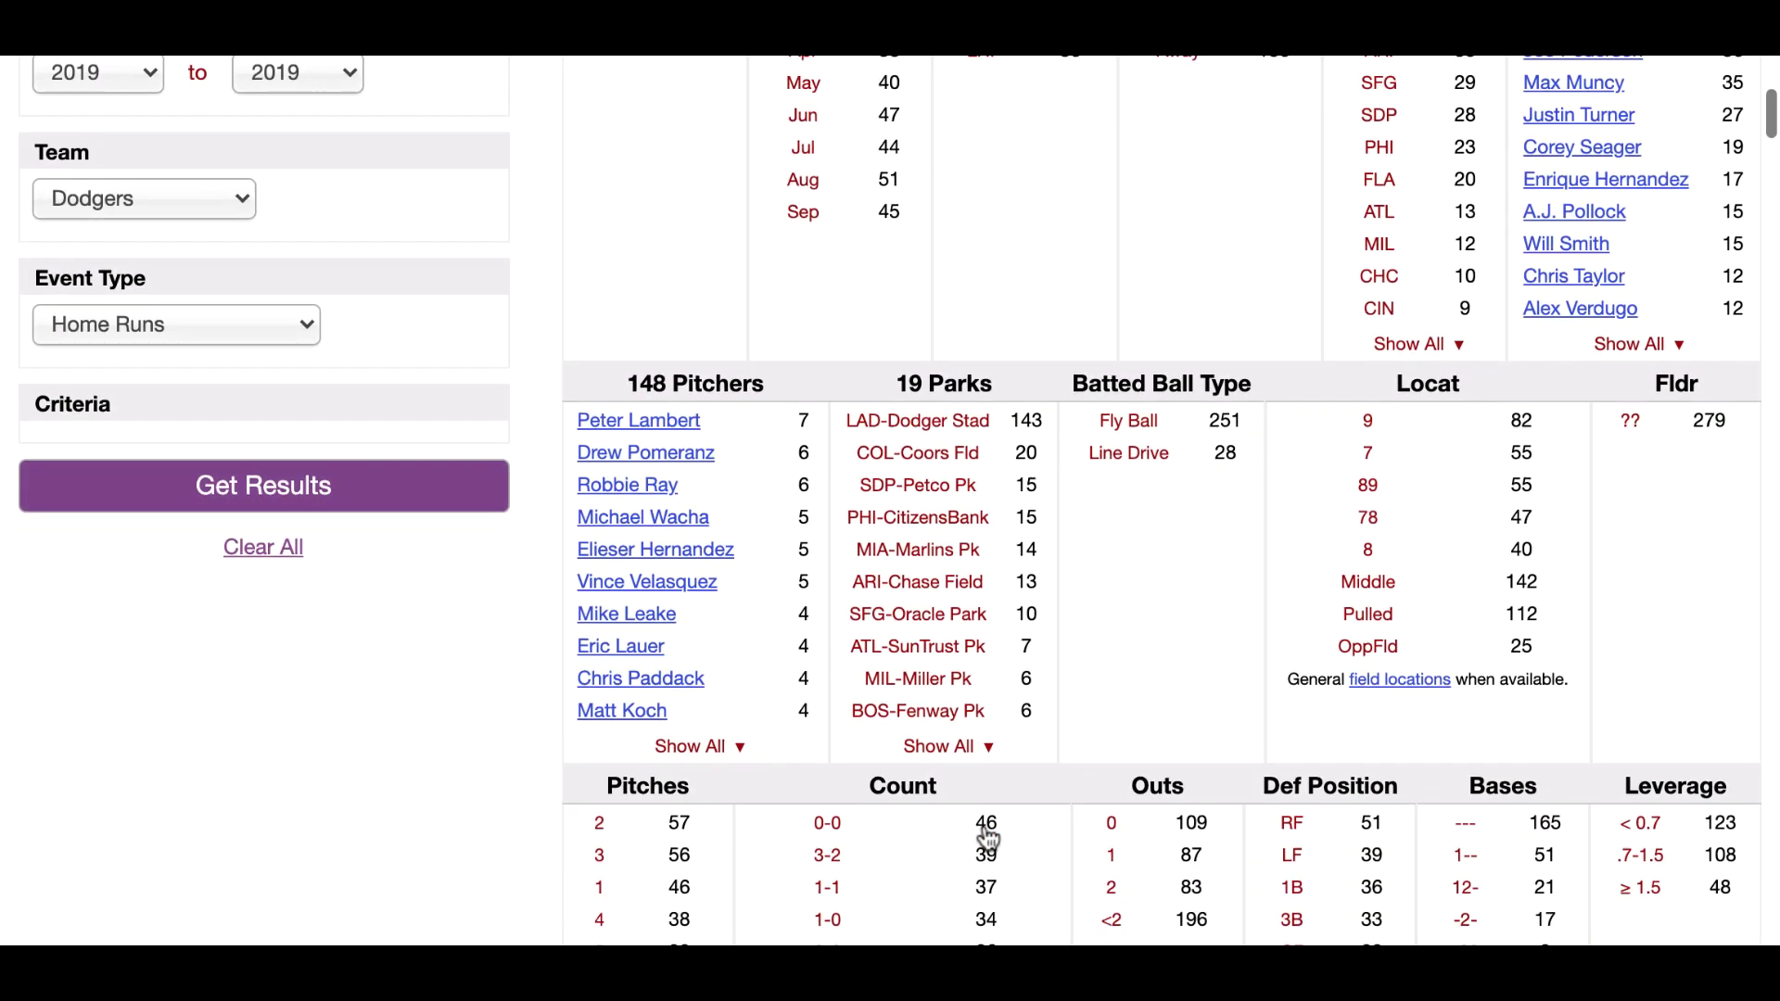
{"action": "scroll", "coordinate": [988, 839], "scroll_direction": "down", "scroll_amount": 15}
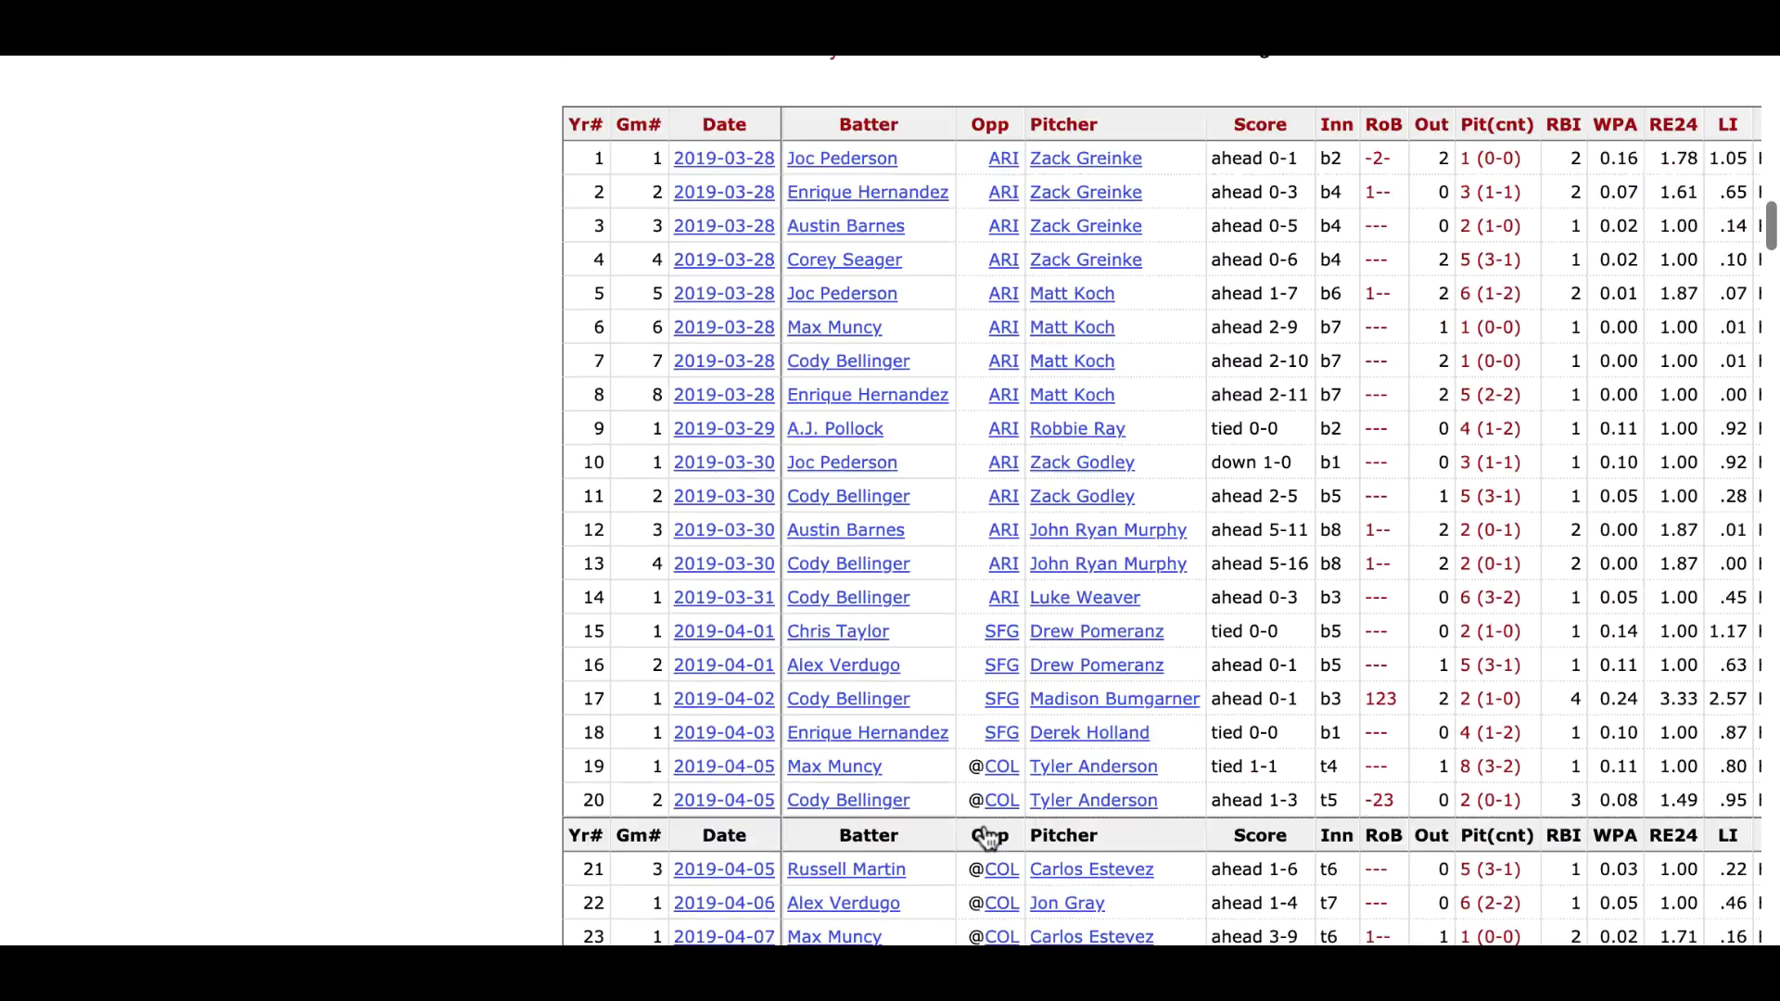
{"action": "scroll", "coordinate": [988, 839], "scroll_direction": "down", "scroll_amount": 8}
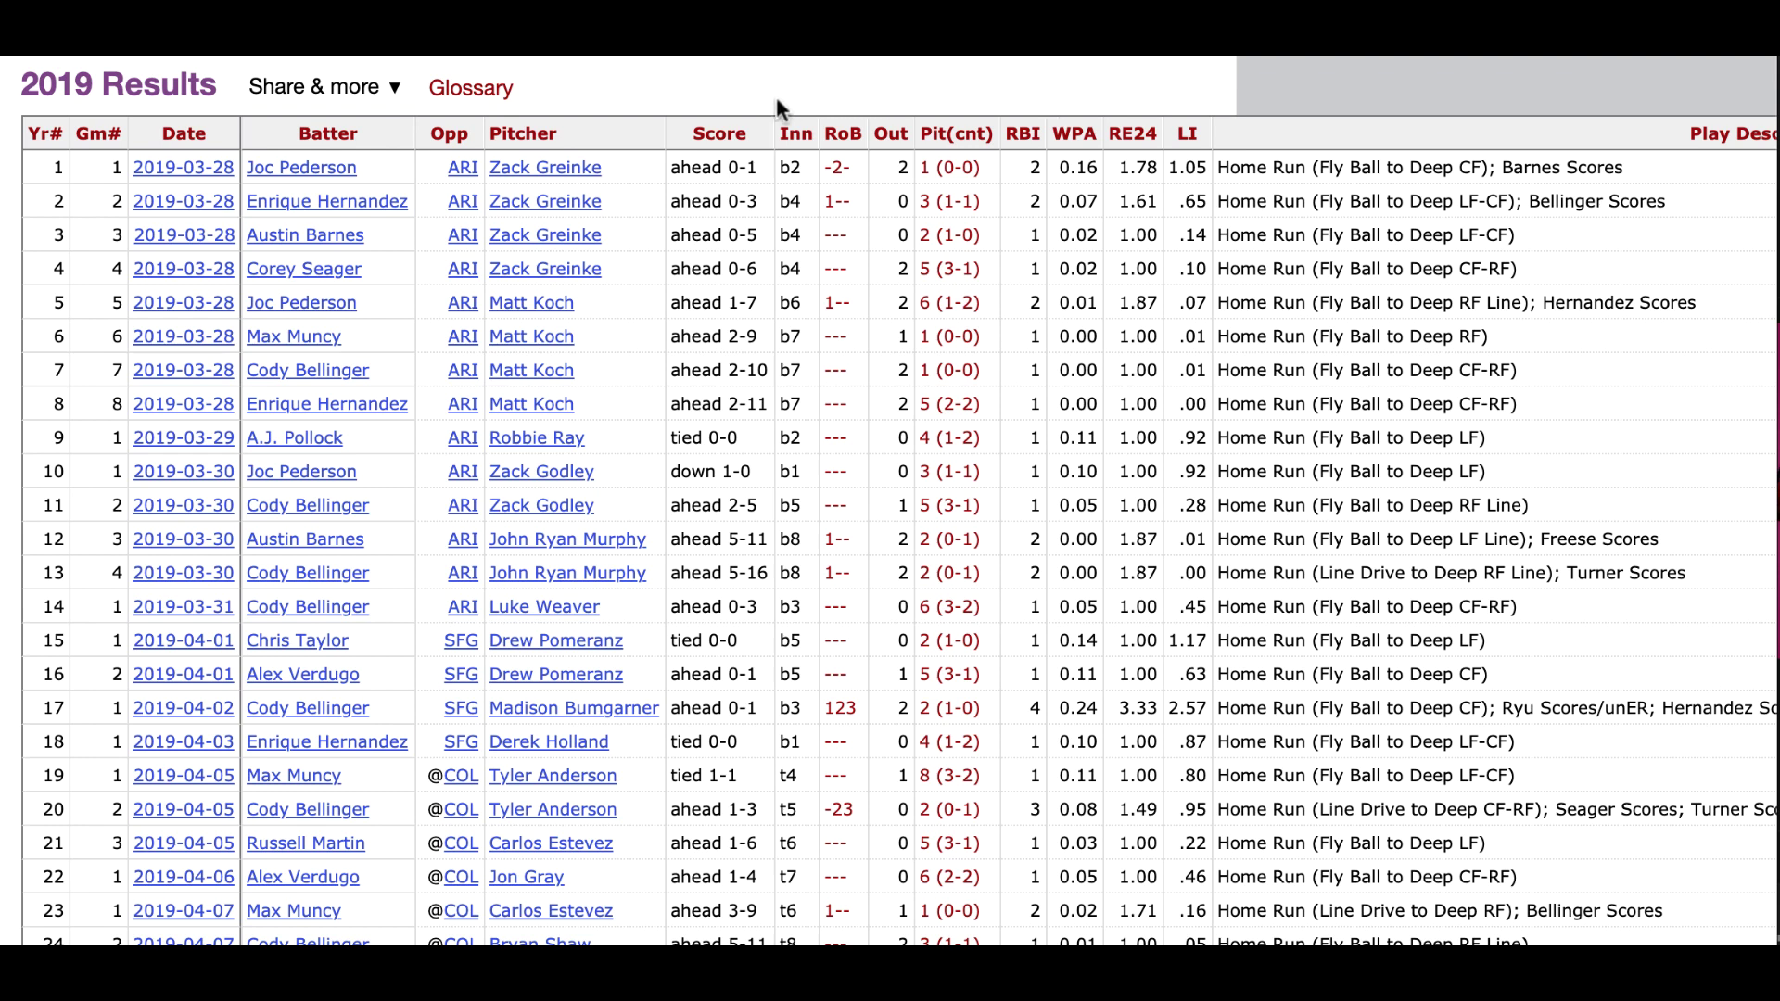
{"action": "left_click", "coordinate": [728, 139]}
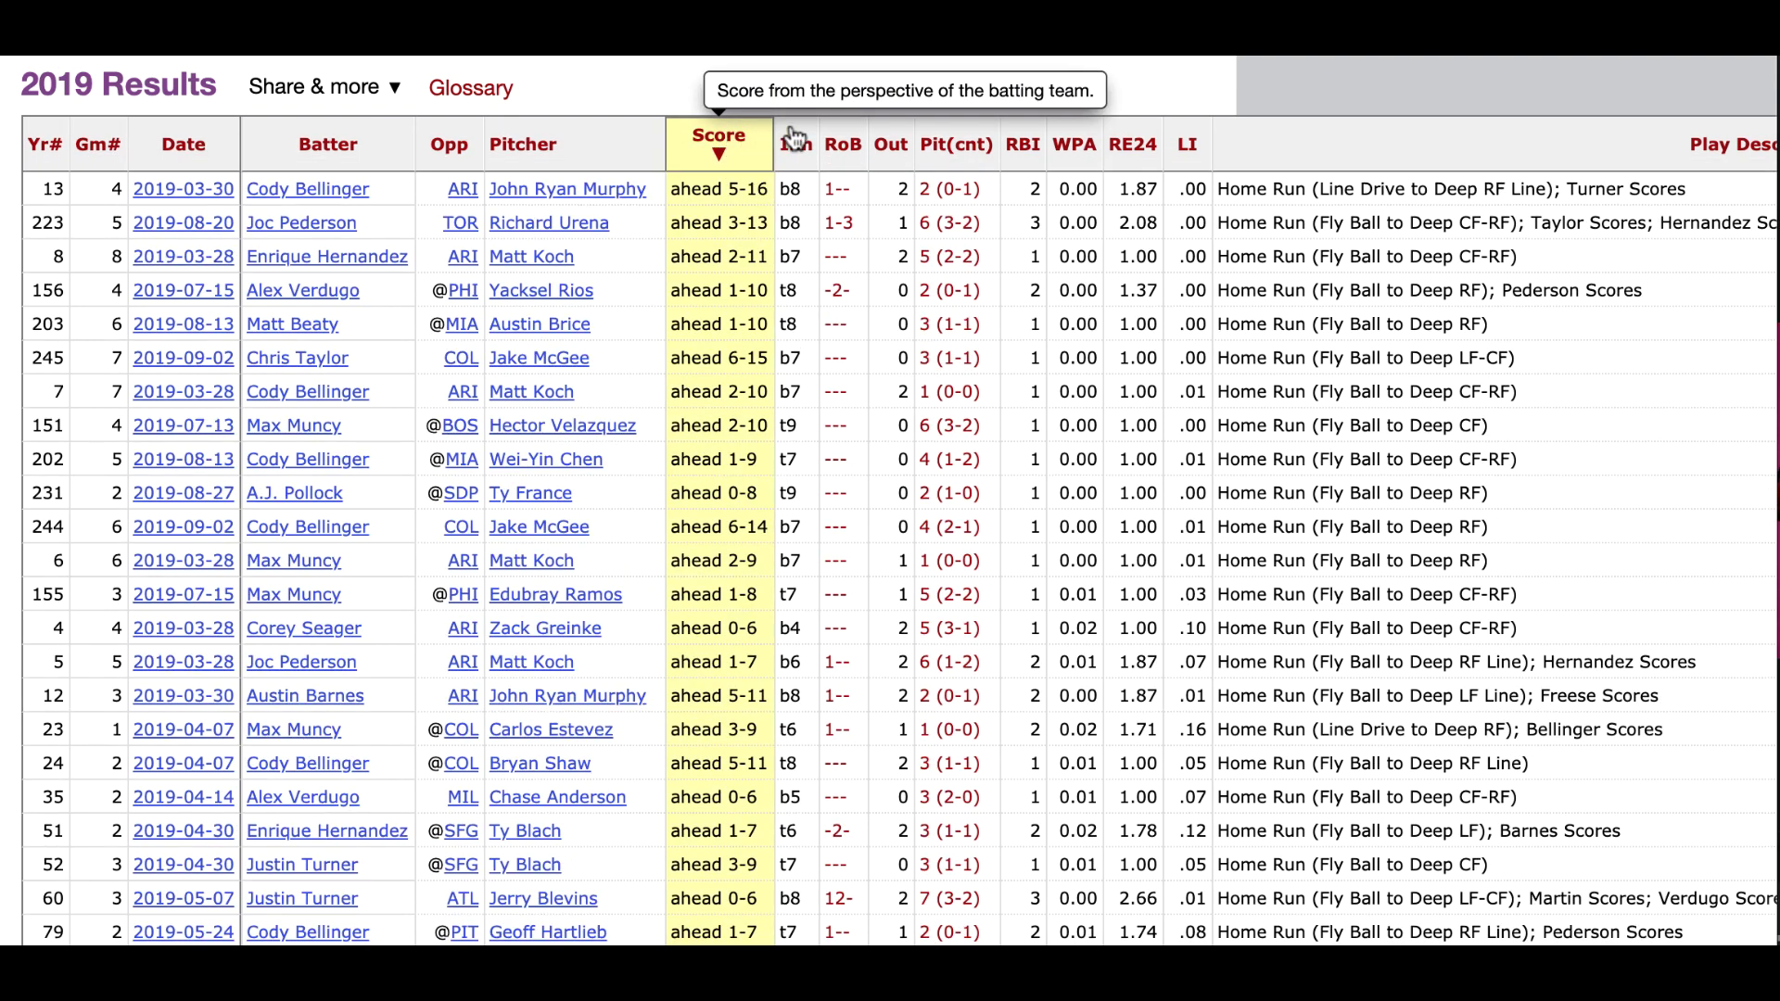
{"action": "left_click", "coordinate": [892, 147]}
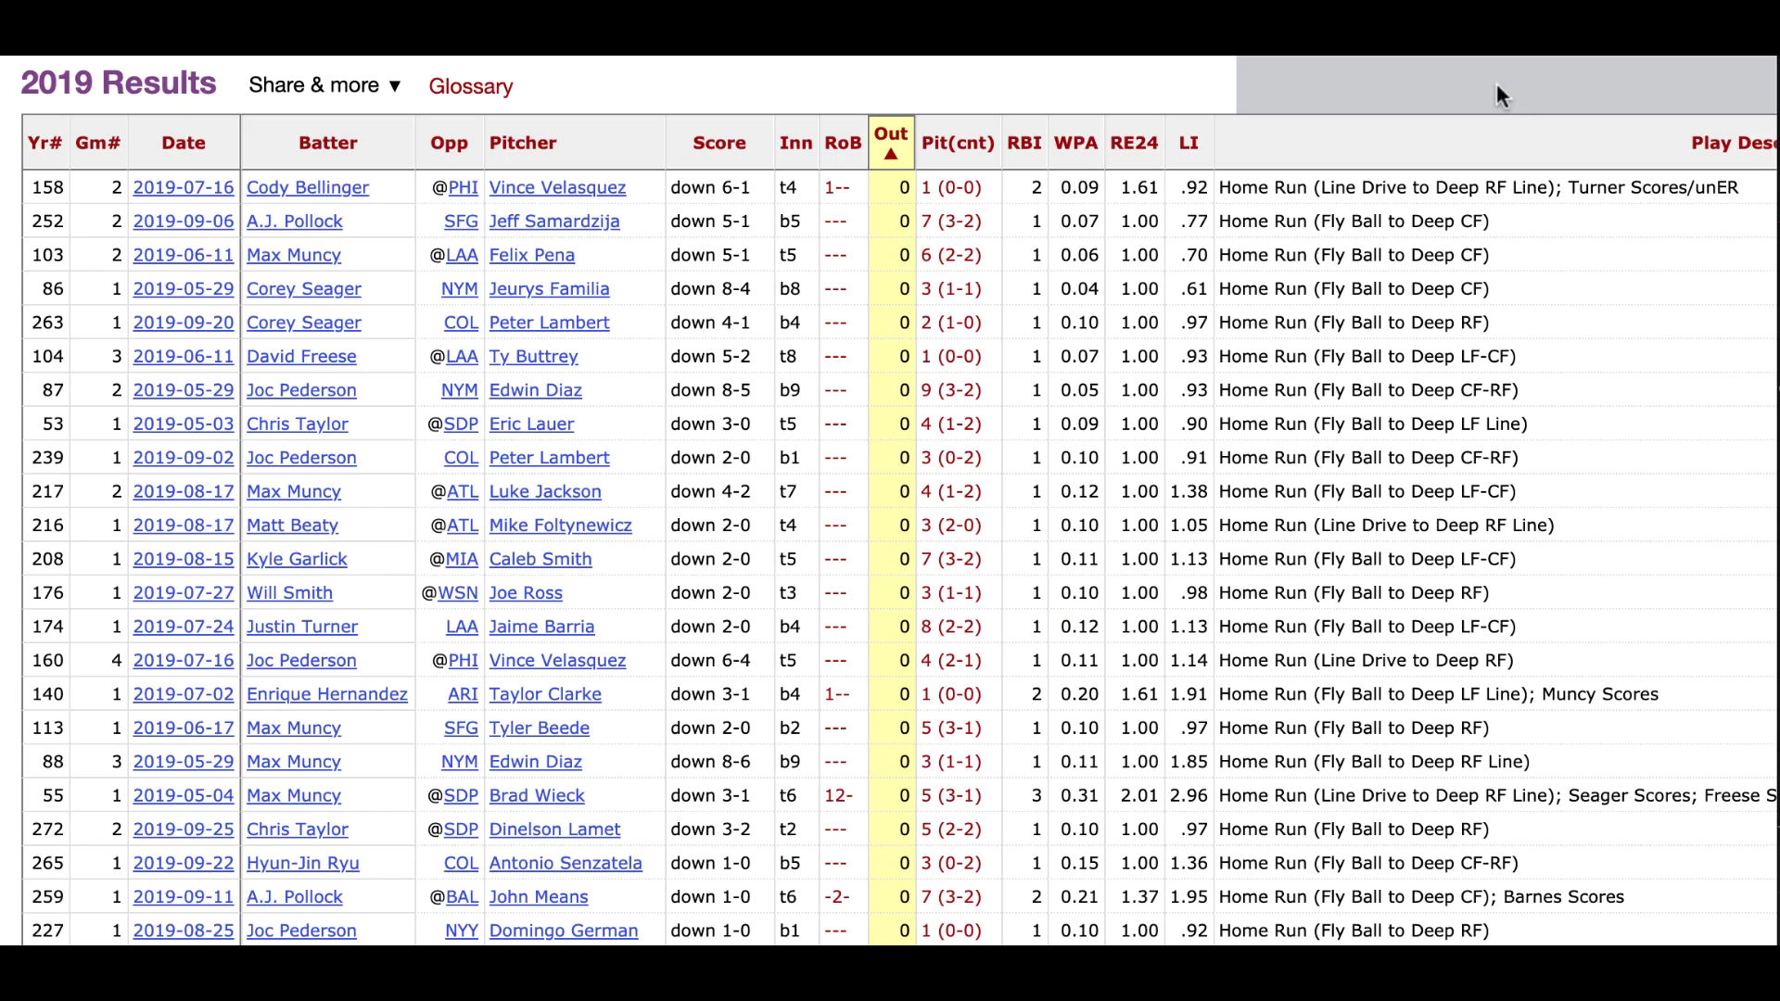
Sort the Dodgers' 2019 home run results by WPA, followed by leverage index (LI).
{"action": "left_click", "coordinate": [1076, 139]}
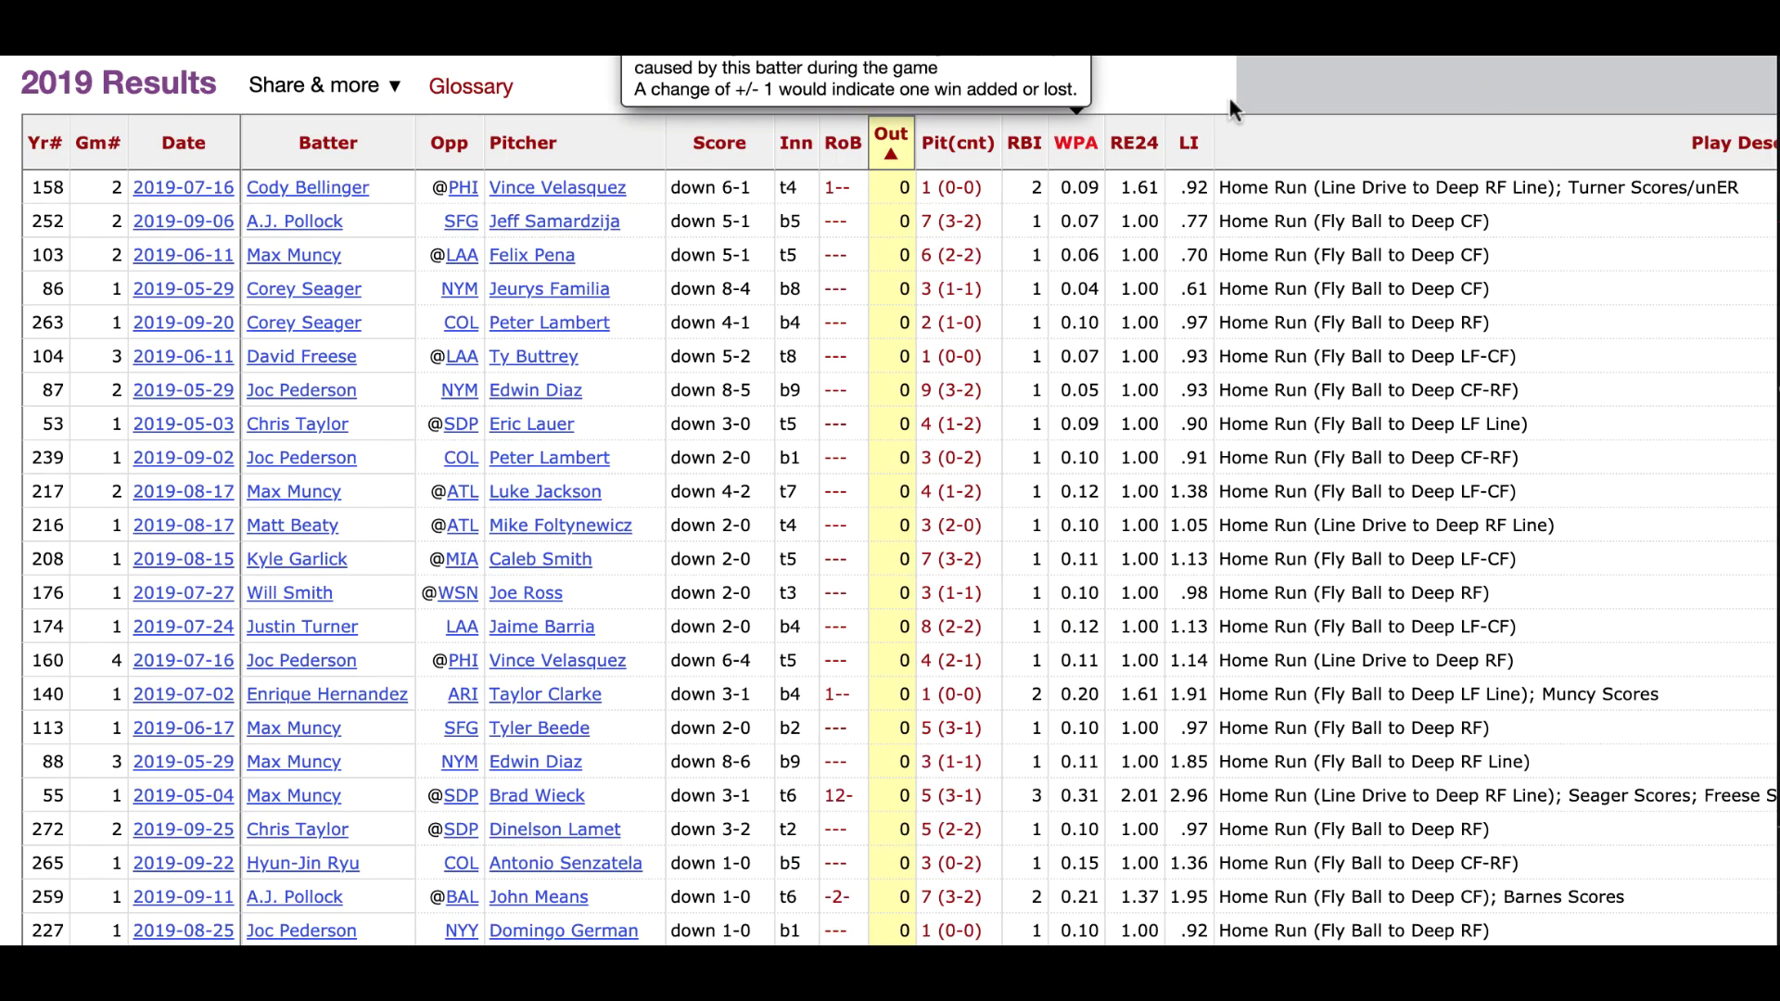
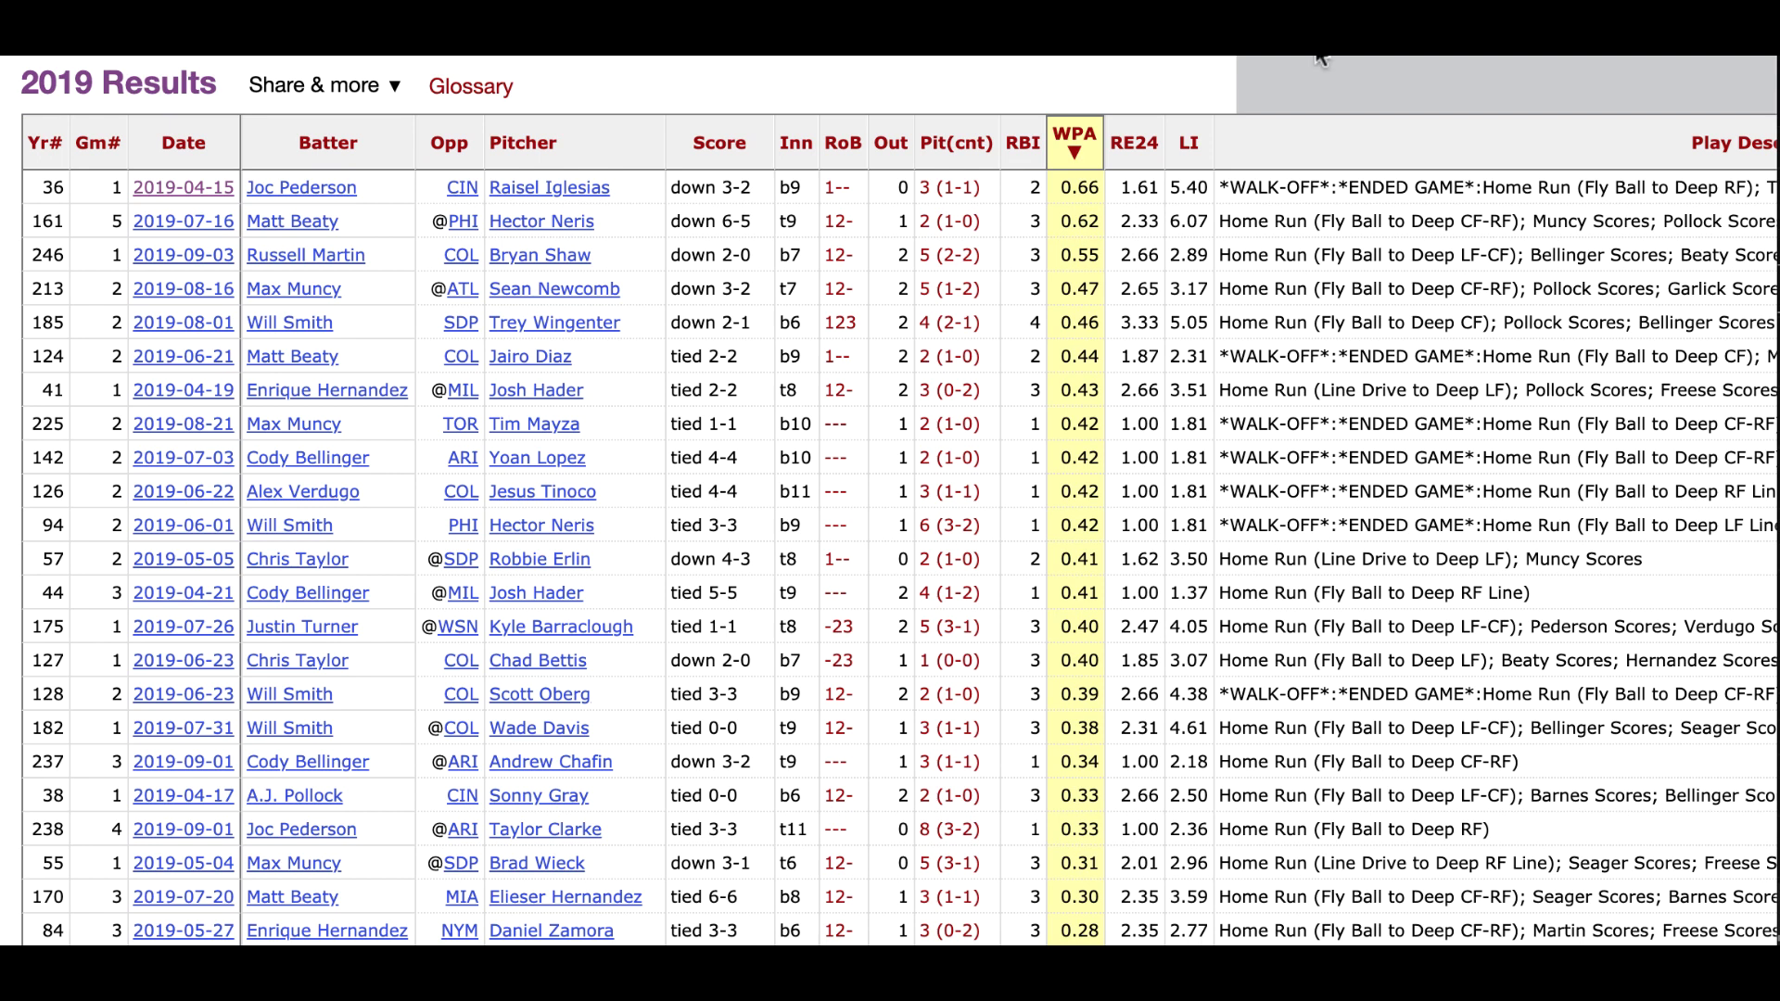
{"action": "left_click", "coordinate": [1196, 141]}
{"action": "left_click", "coordinate": [1196, 139]}
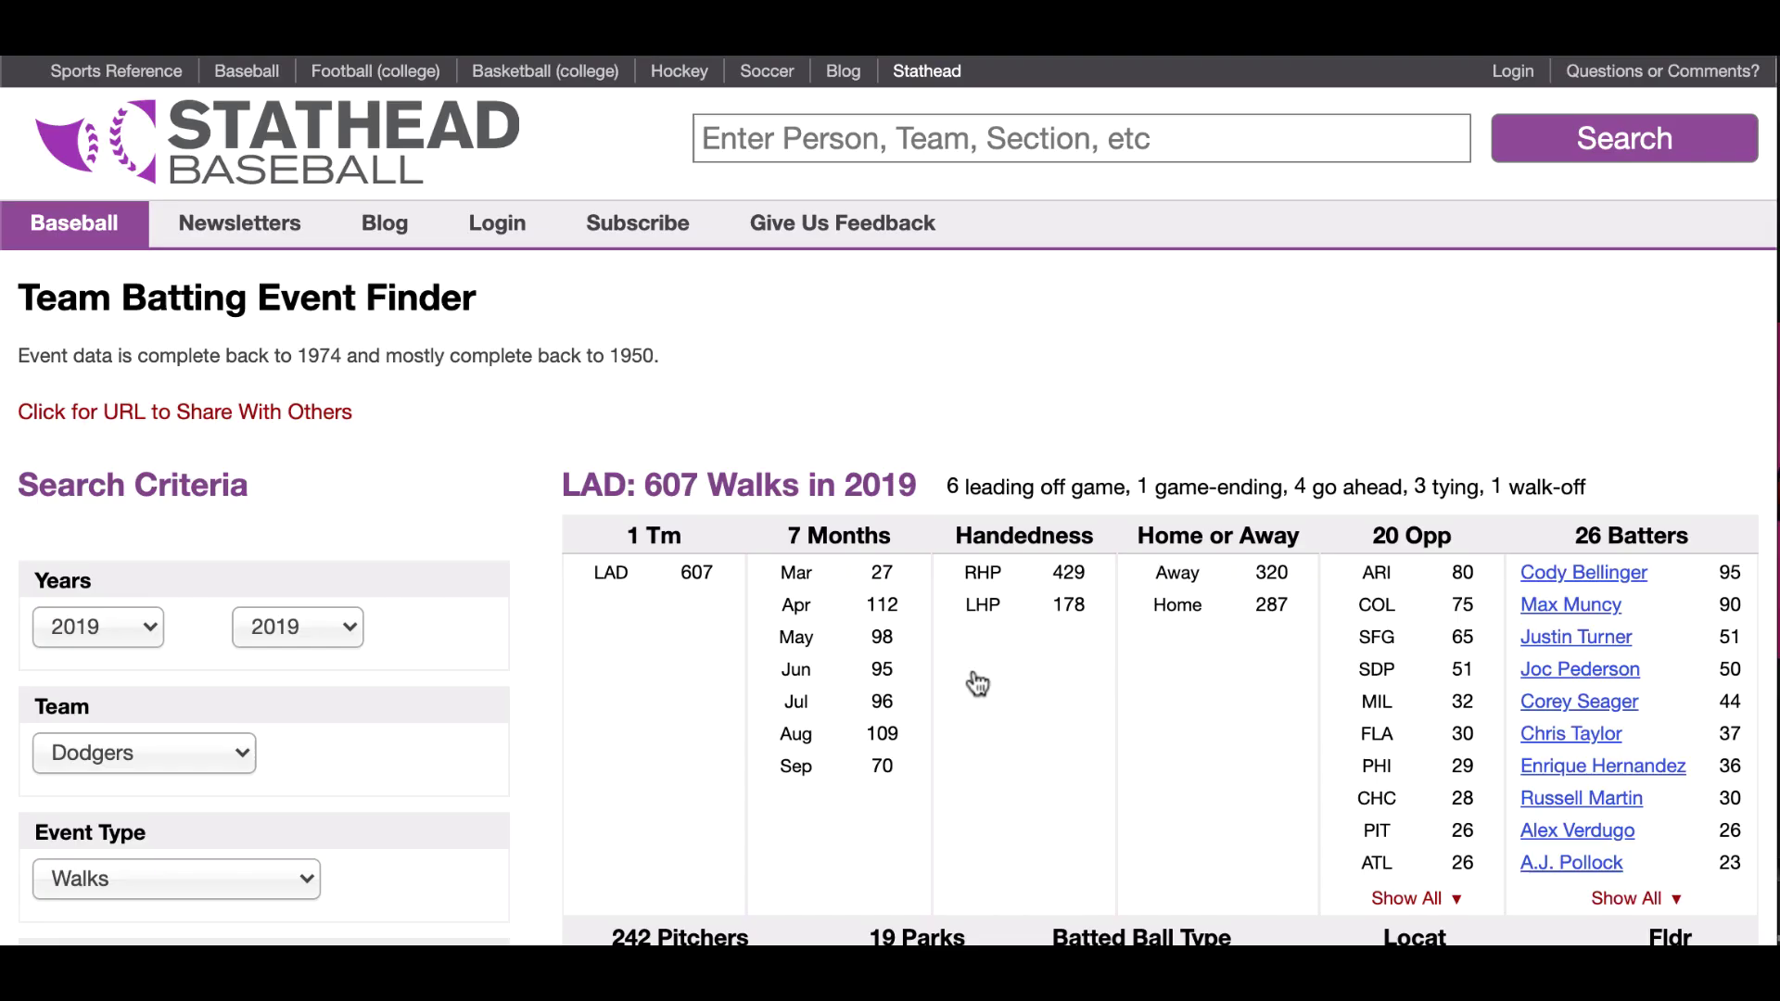
Sort the individual plays in the Dodgers' 2019 walks results by WPA.
{"action": "scroll", "coordinate": [972, 681], "scroll_direction": "down", "scroll_amount": 5}
{"action": "scroll", "coordinate": [975, 680], "scroll_direction": "down", "scroll_amount": 10}
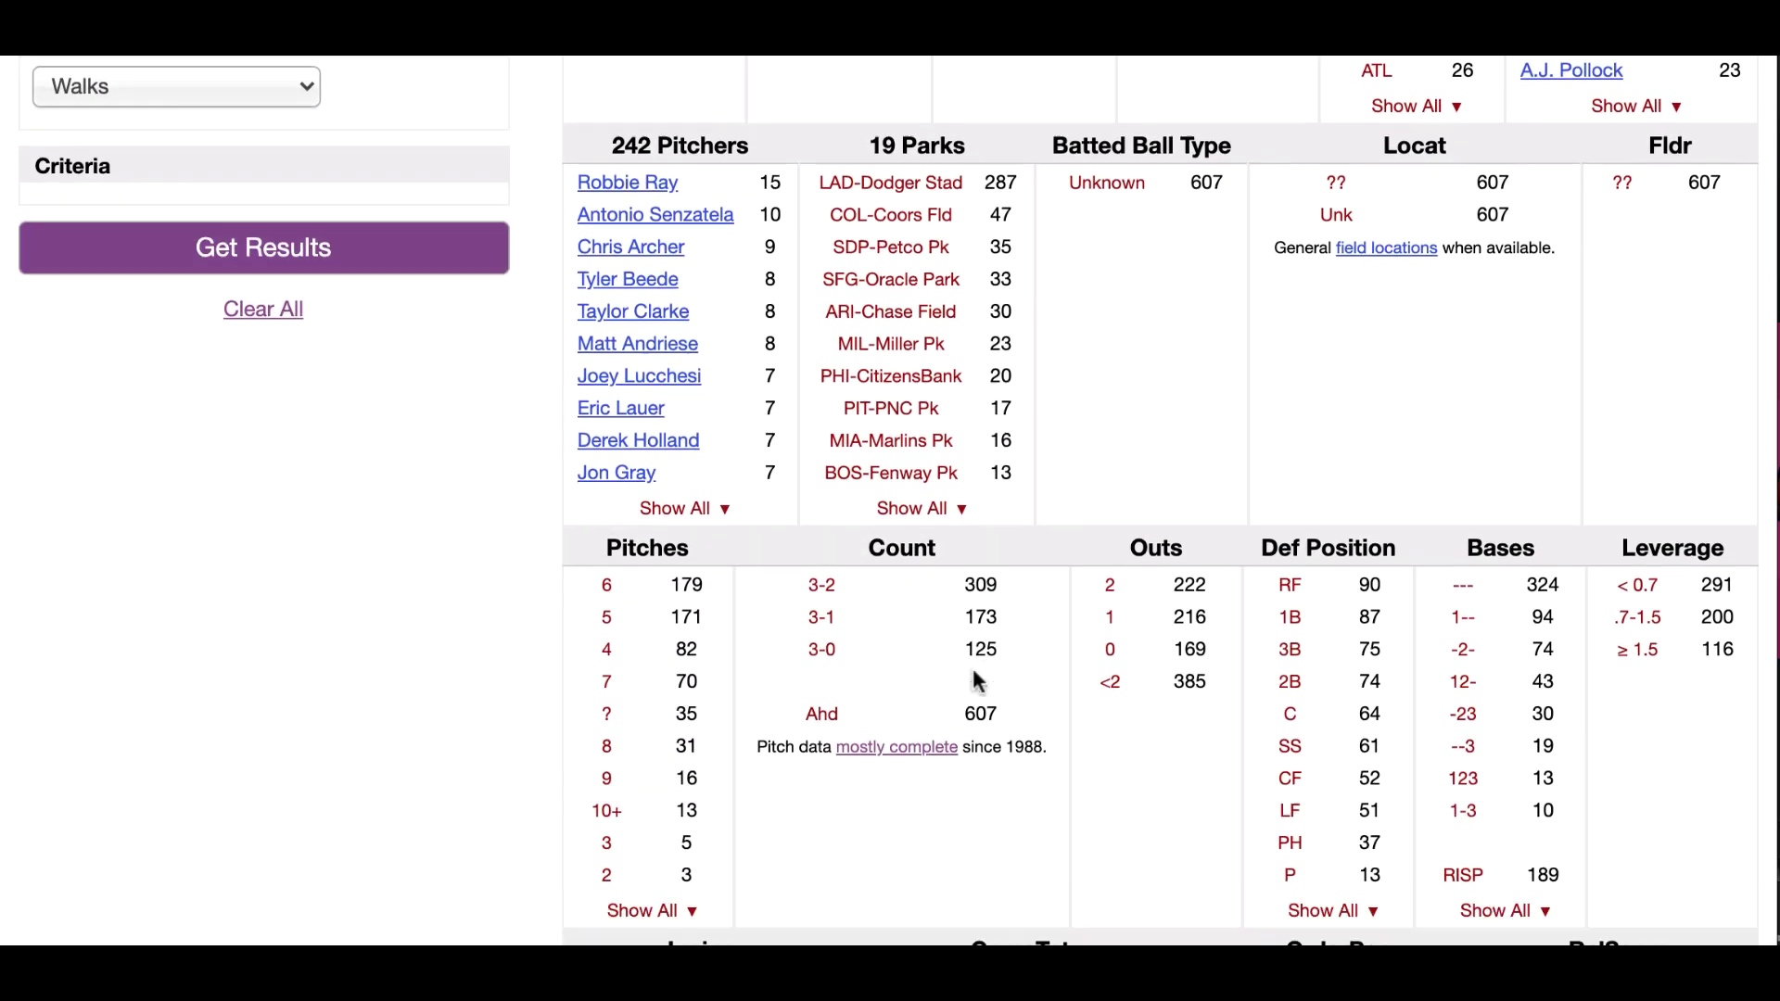
{"action": "scroll", "coordinate": [971, 679], "scroll_direction": "down", "scroll_amount": 2}
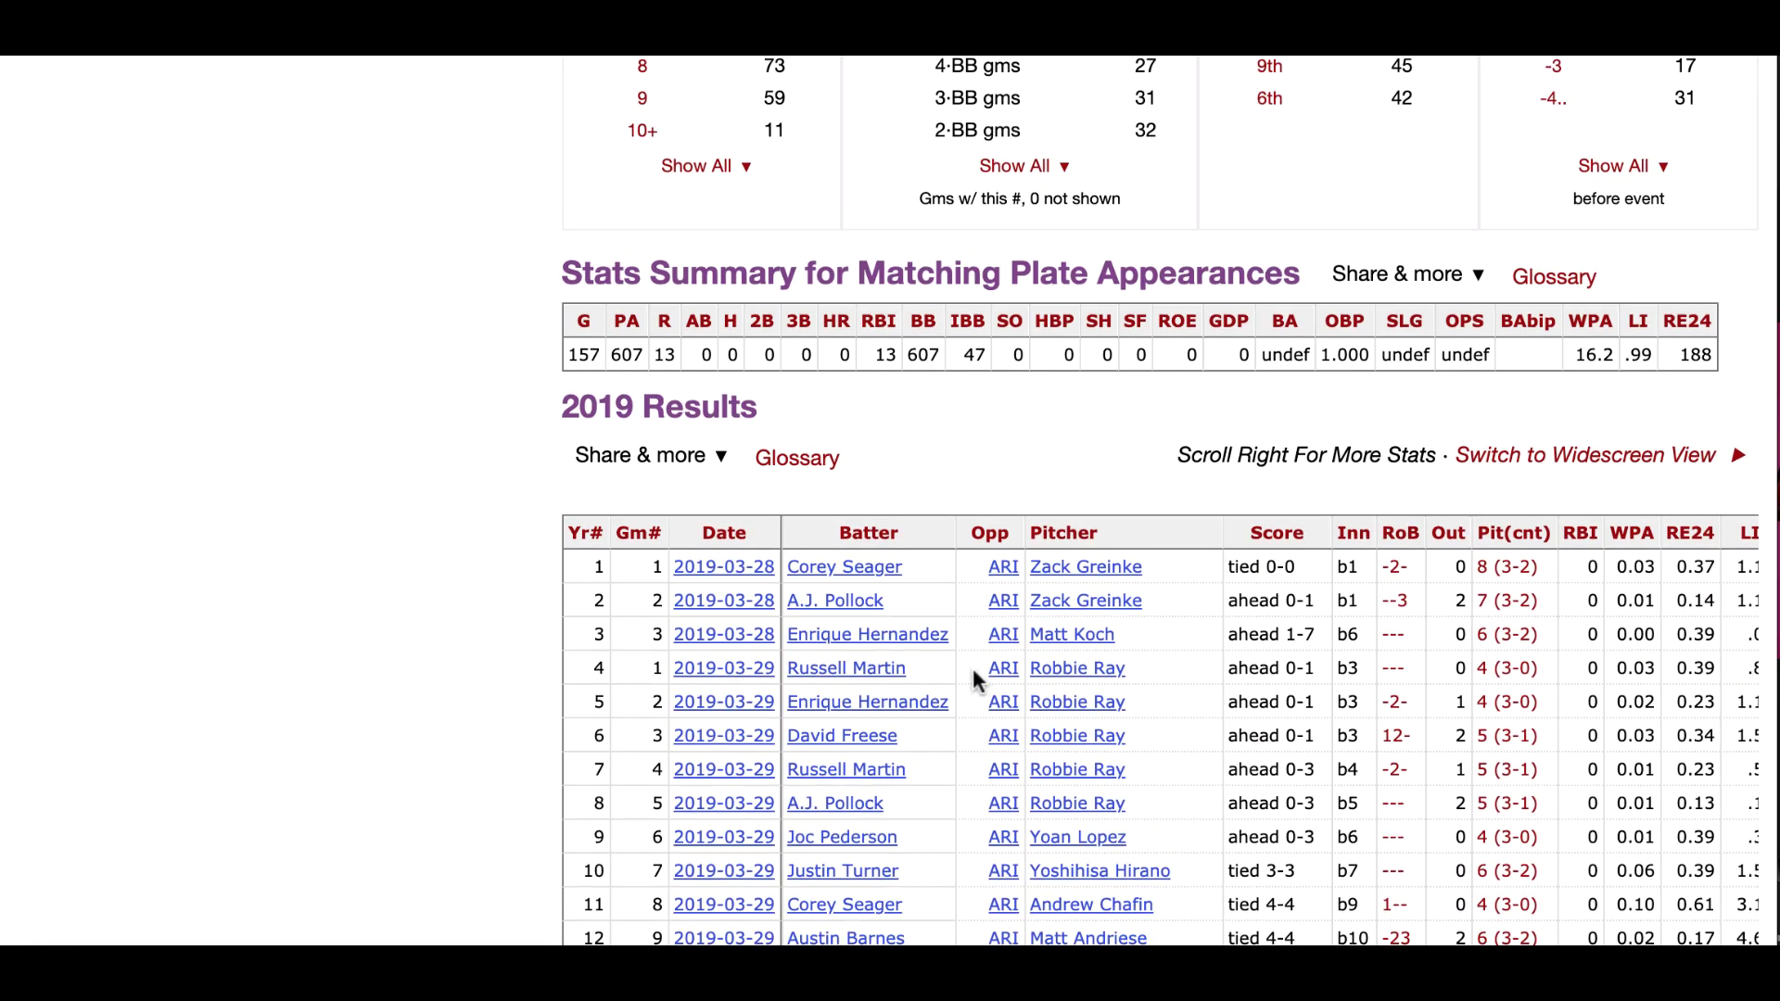
{"action": "left_click", "coordinate": [1632, 536]}
Load walks 501 - 607 from the end of the sorted walks list and look through the breakdown tables.
{"action": "scroll", "coordinate": [1098, 417], "scroll_direction": "down", "scroll_amount": 10}
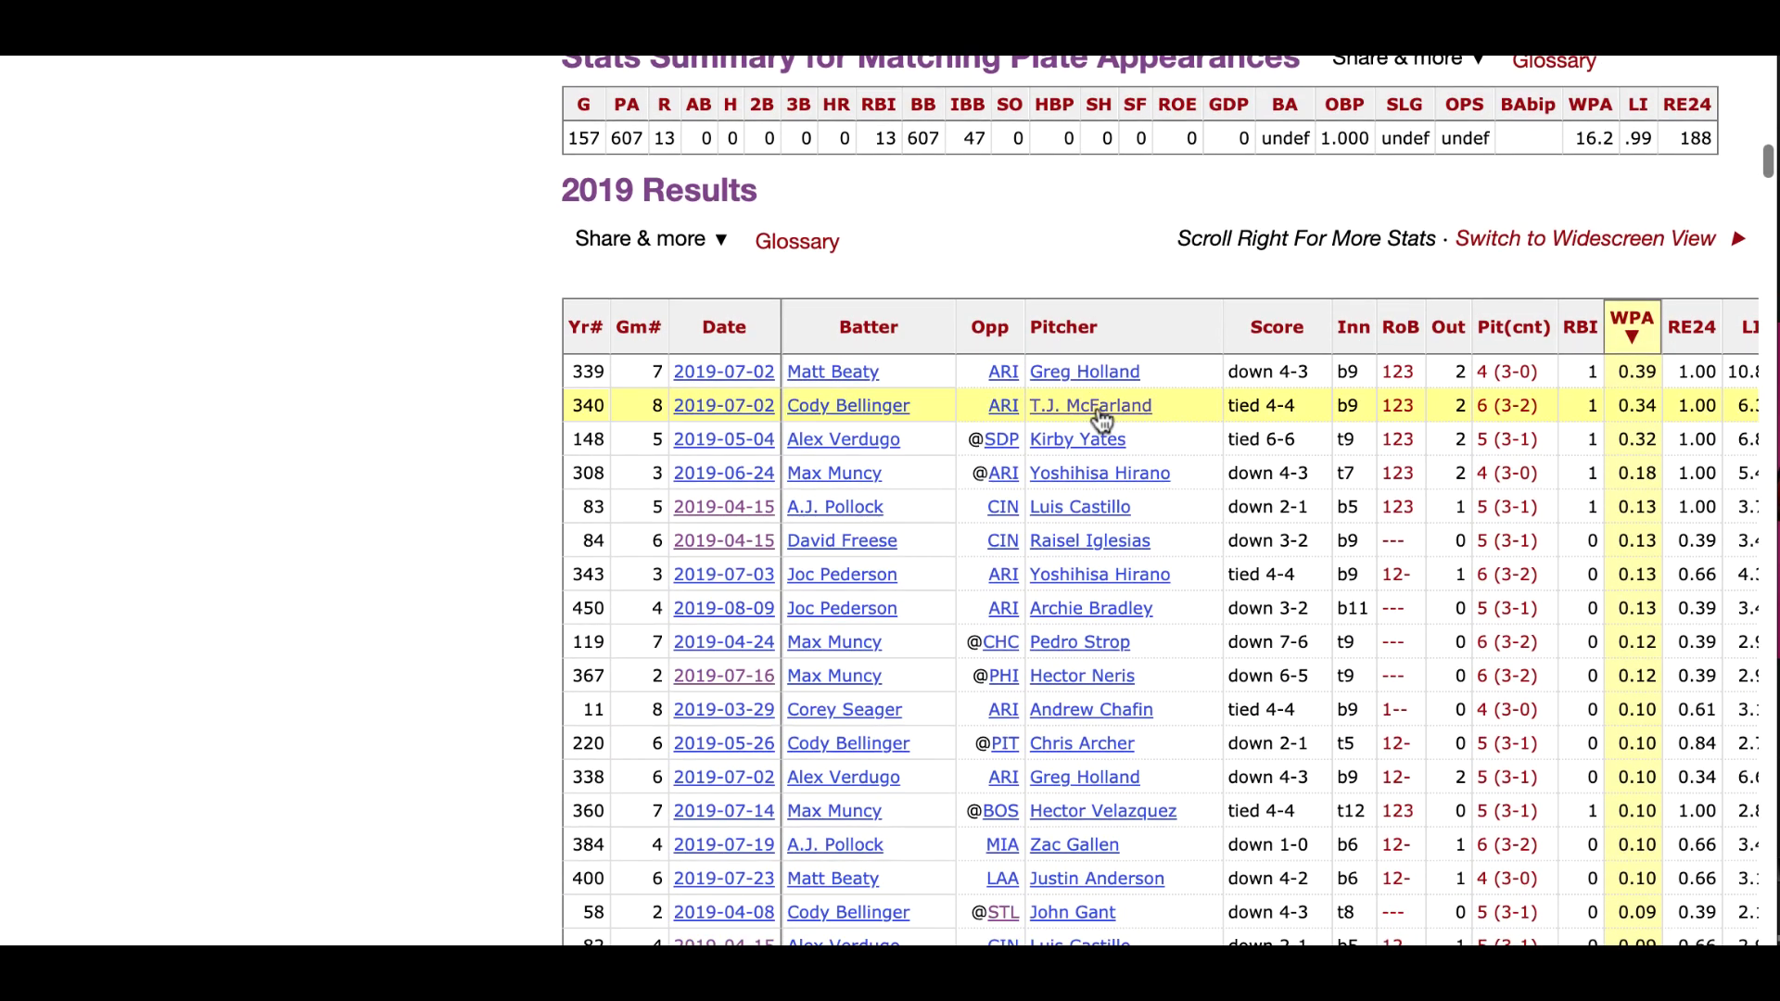
{"action": "scroll", "coordinate": [1102, 419], "scroll_direction": "down", "scroll_amount": 15}
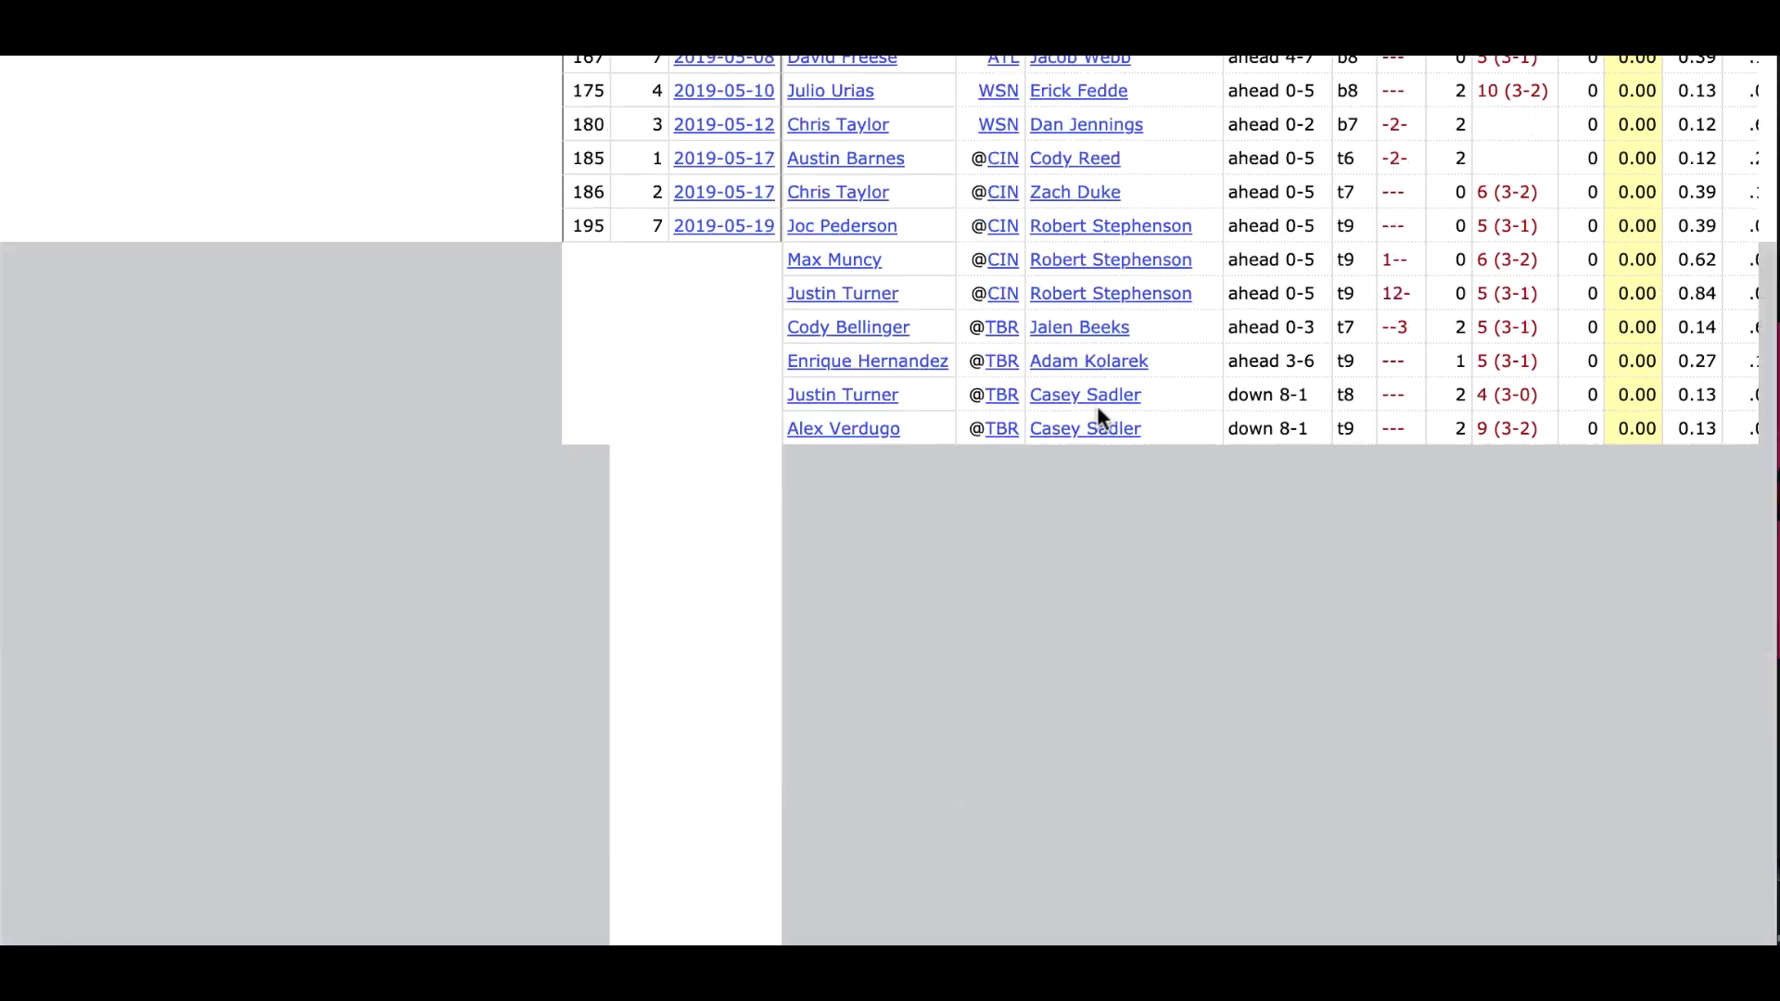
{"action": "scroll", "coordinate": [1101, 419], "scroll_direction": "down", "scroll_amount": 15}
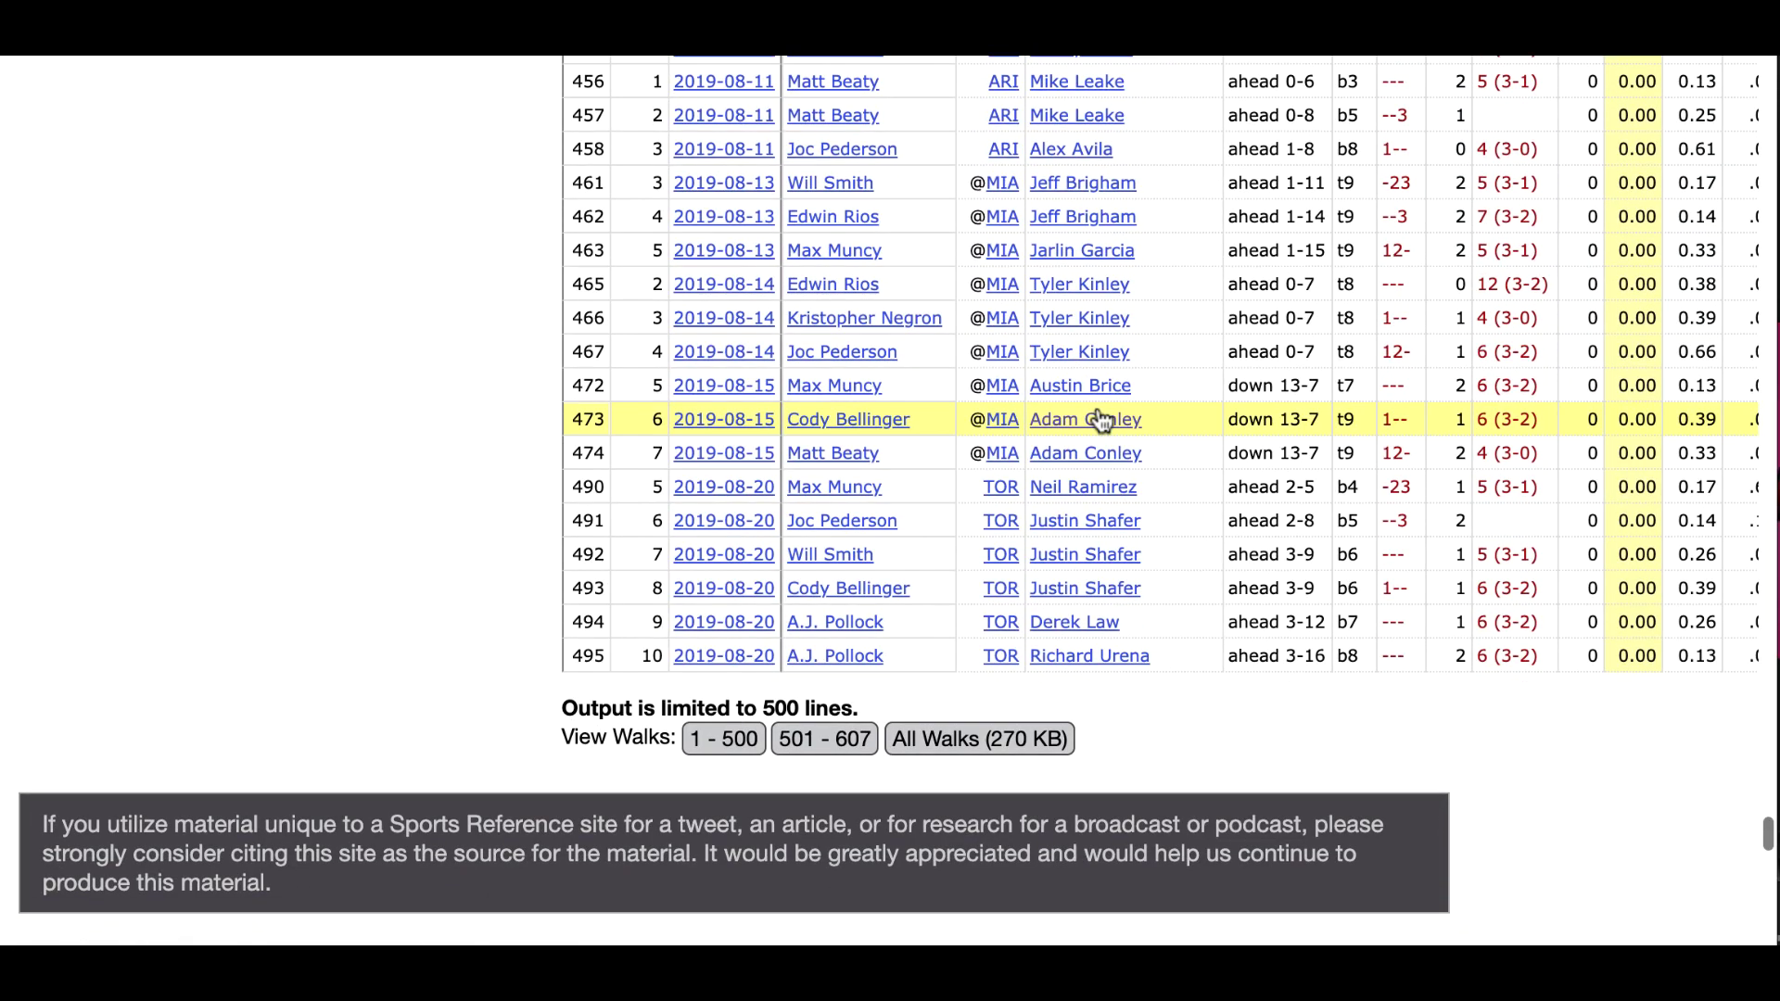
{"action": "left_click", "coordinate": [868, 742]}
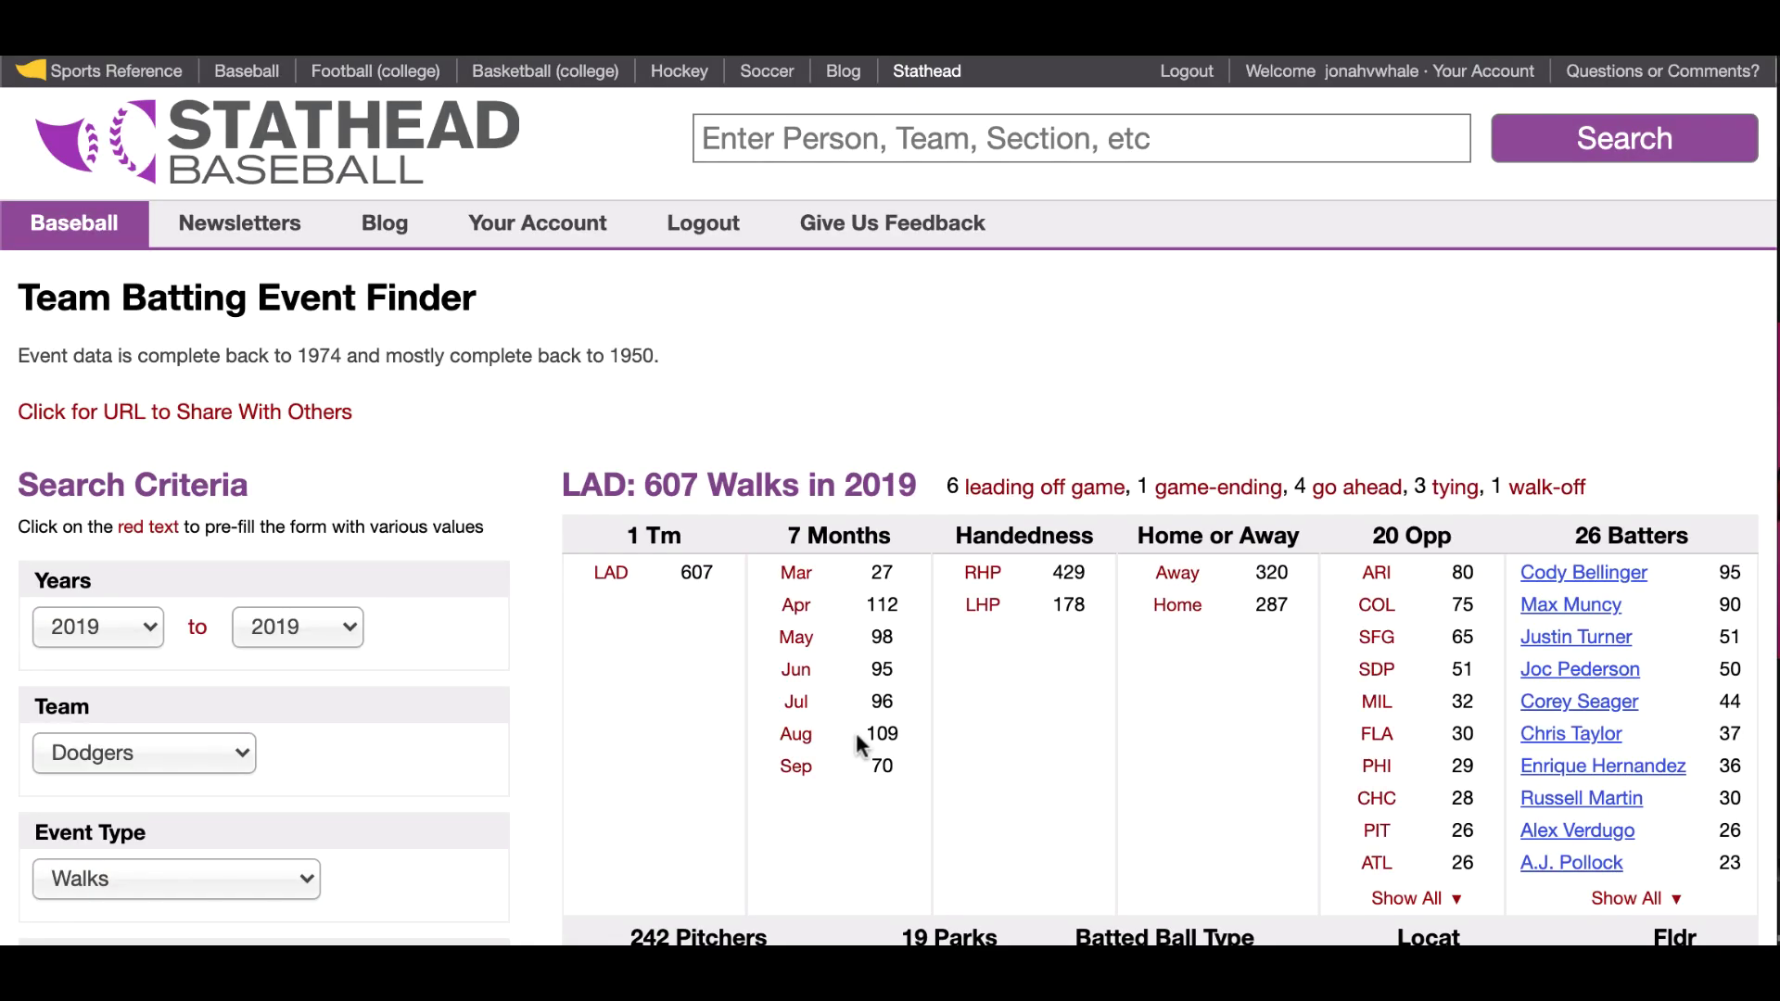
{"action": "scroll", "coordinate": [856, 737], "scroll_direction": "down", "scroll_amount": 20}
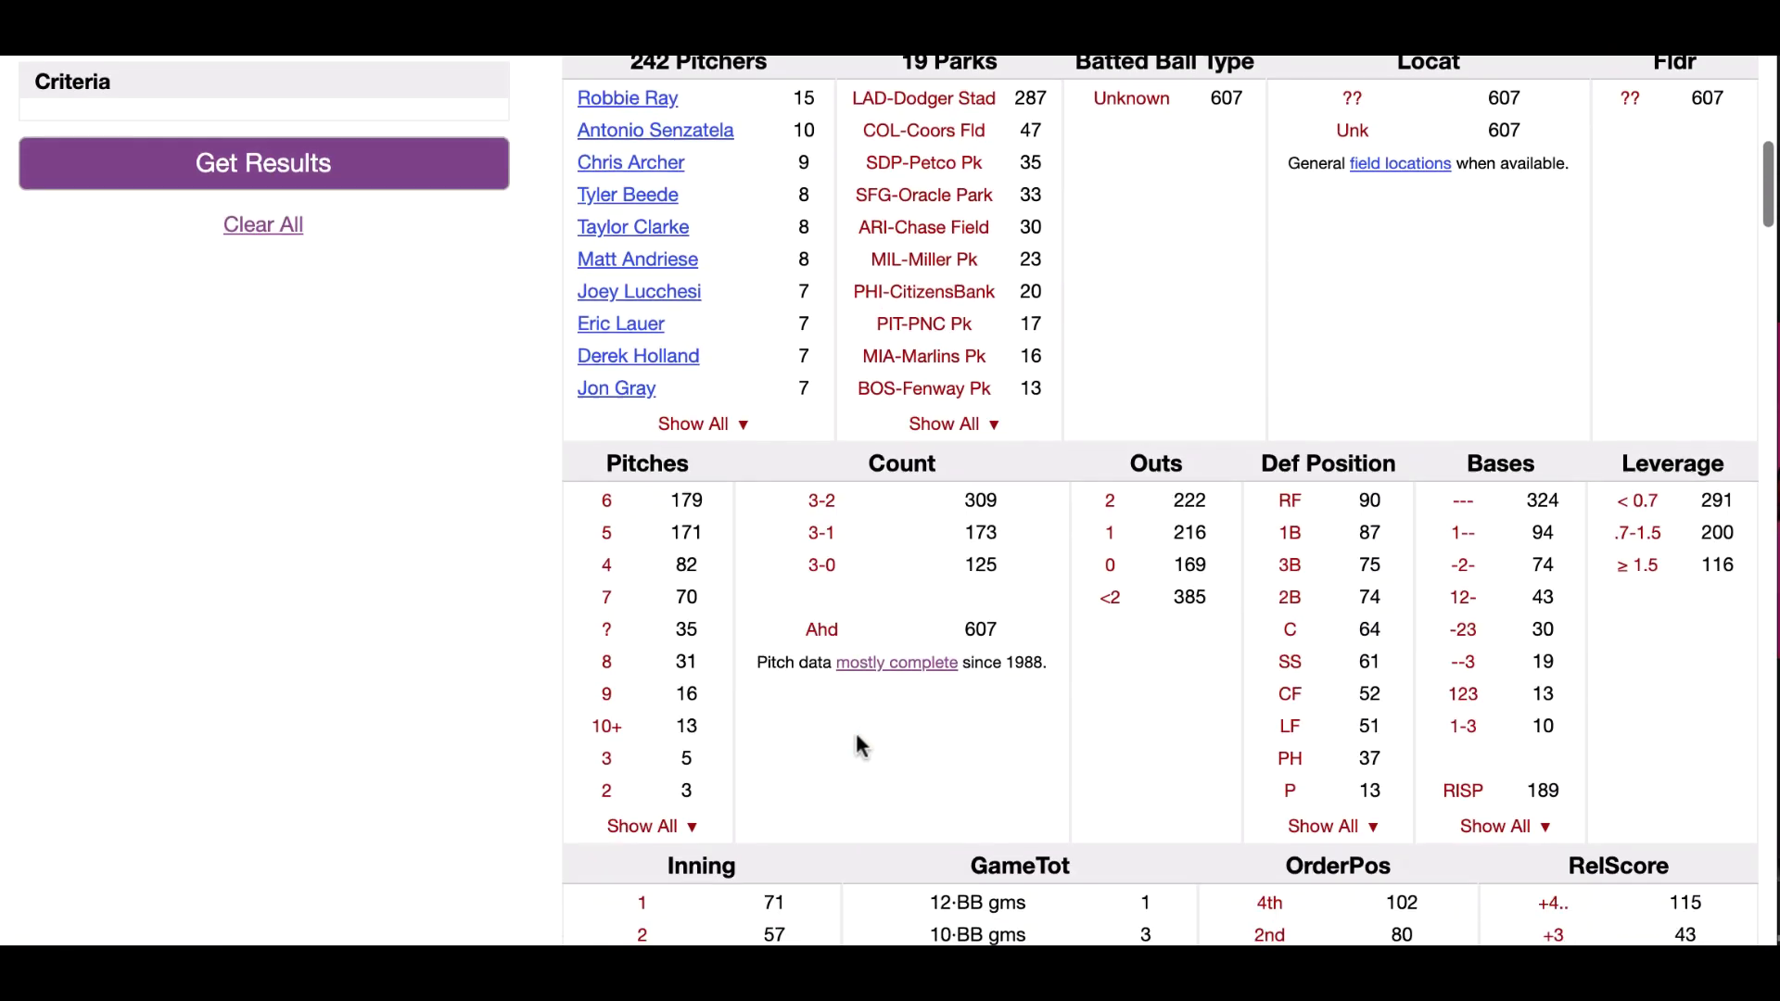
{"action": "scroll", "coordinate": [855, 733], "scroll_direction": "down", "scroll_amount": 5}
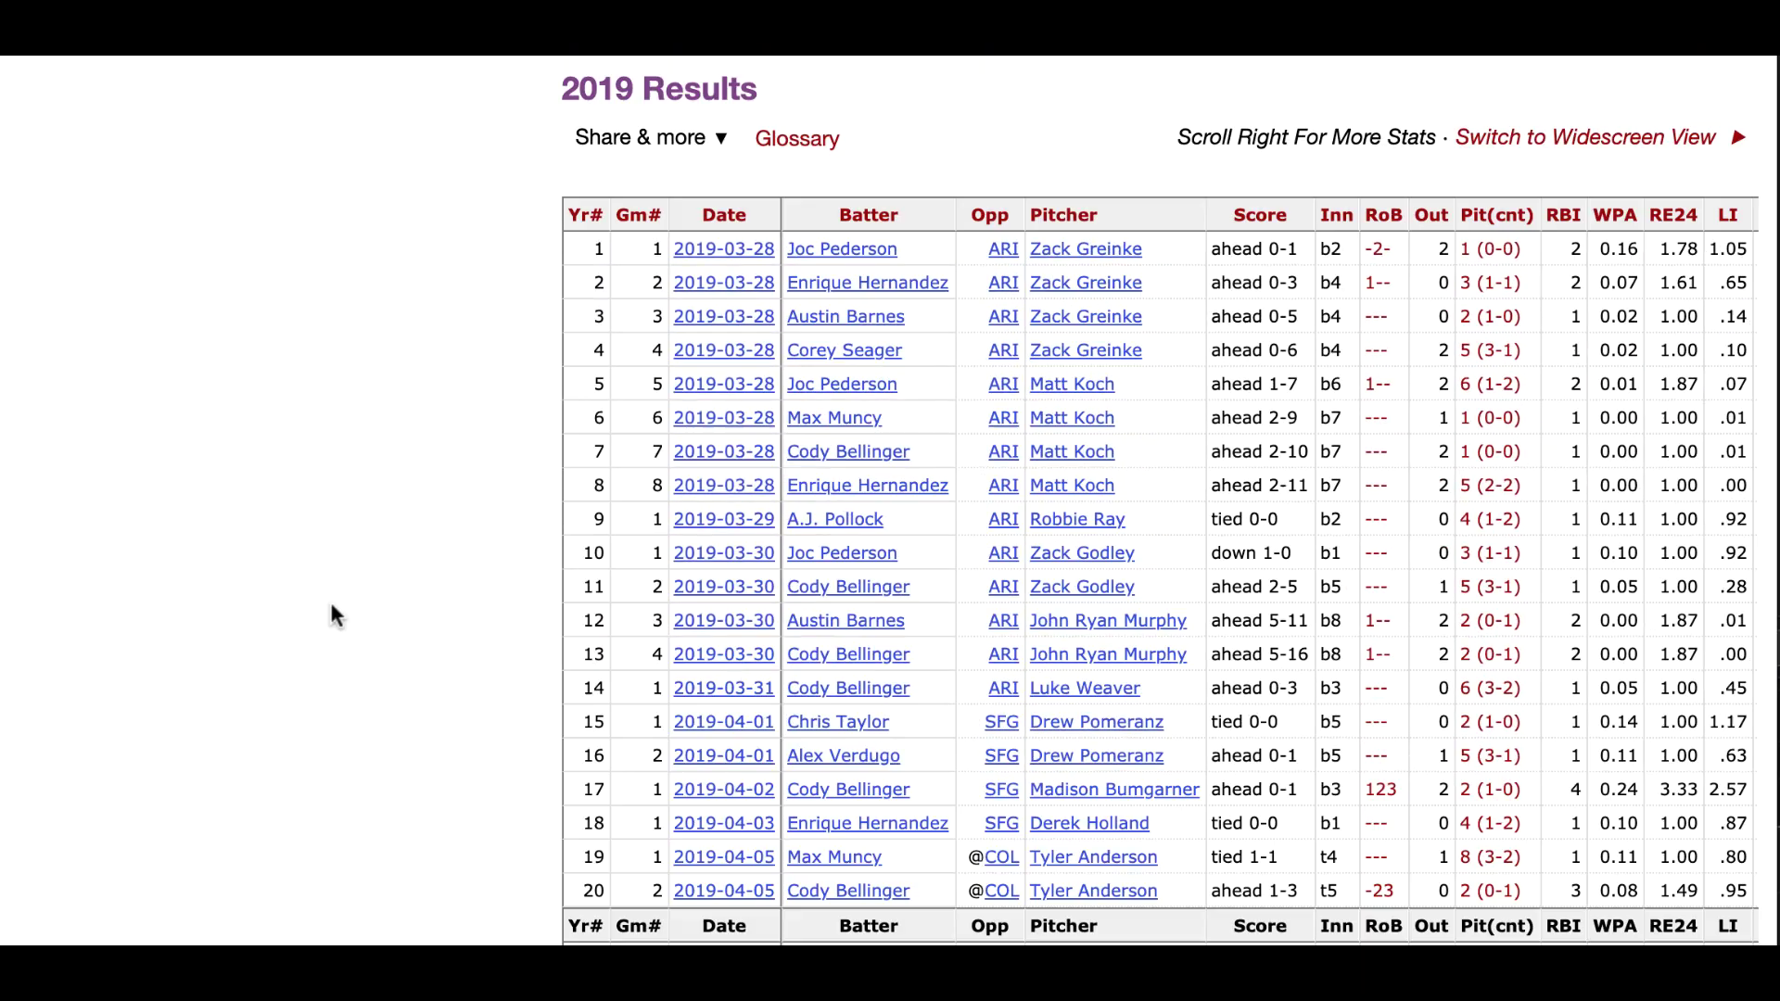
Add the Behind in Count and With Runners on 123 criteria to the Dodgers' 2019 home run search.
{"action": "scroll", "coordinate": [331, 605], "scroll_direction": "up", "scroll_amount": 3}
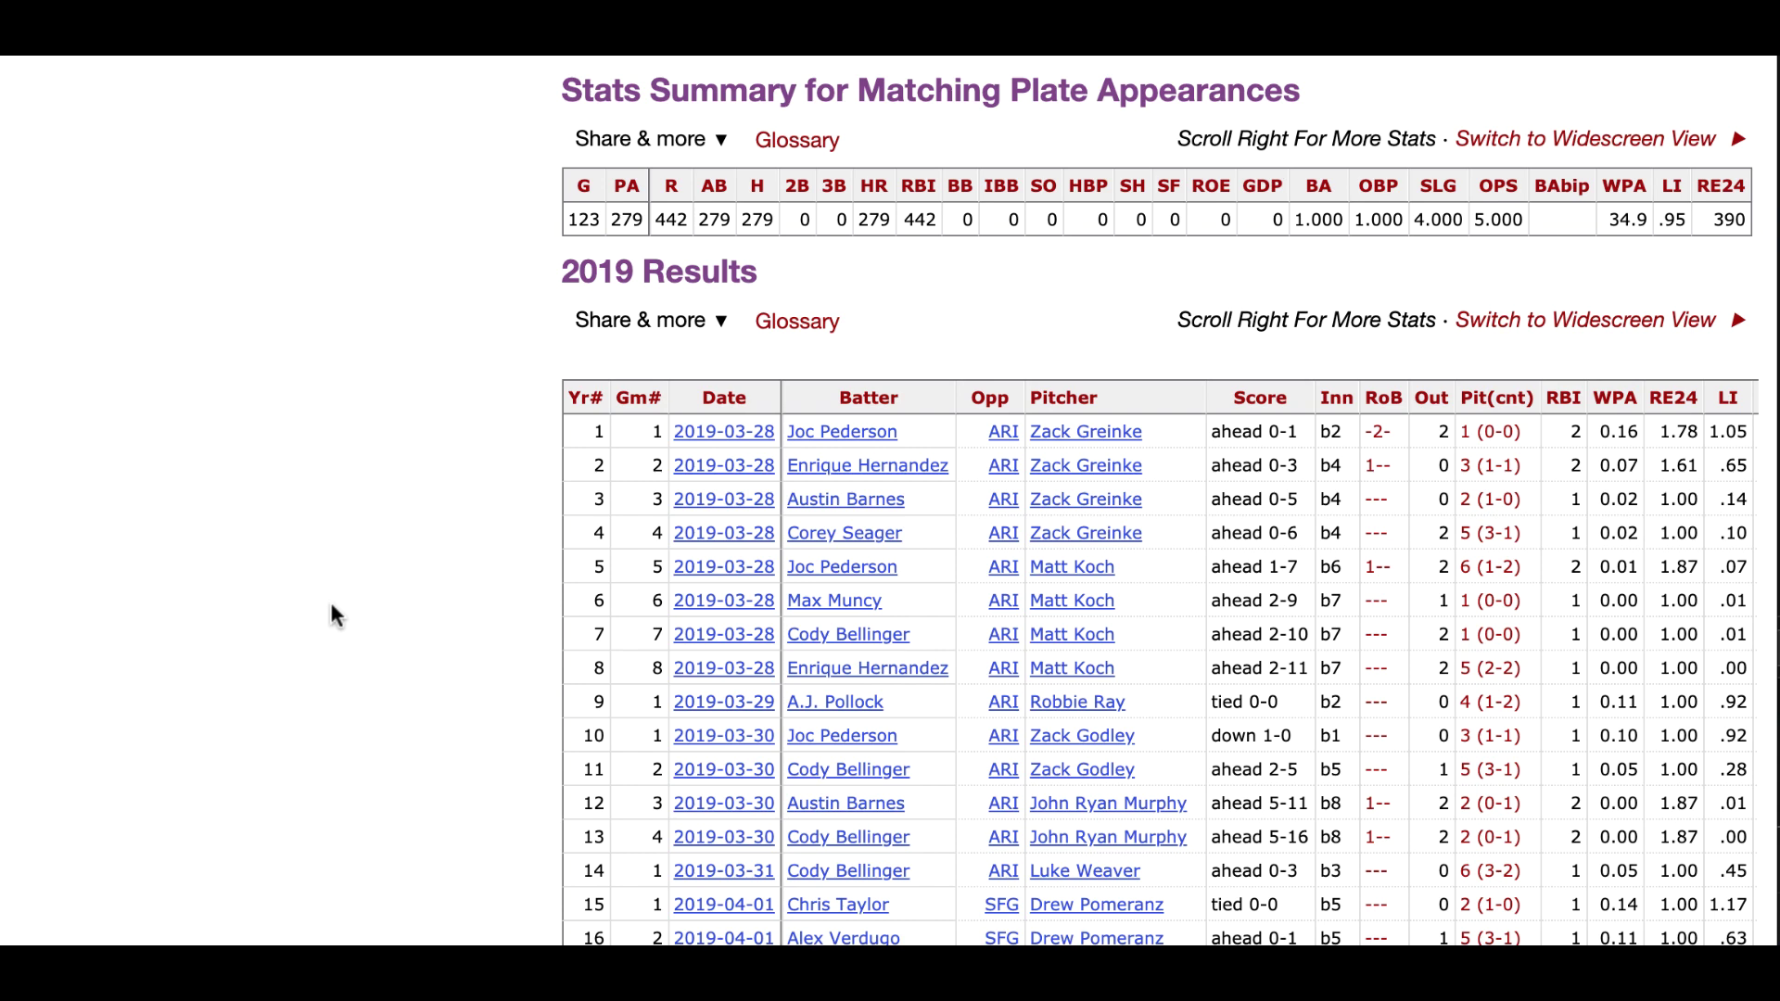
{"action": "scroll", "coordinate": [331, 608], "scroll_direction": "up", "scroll_amount": 5}
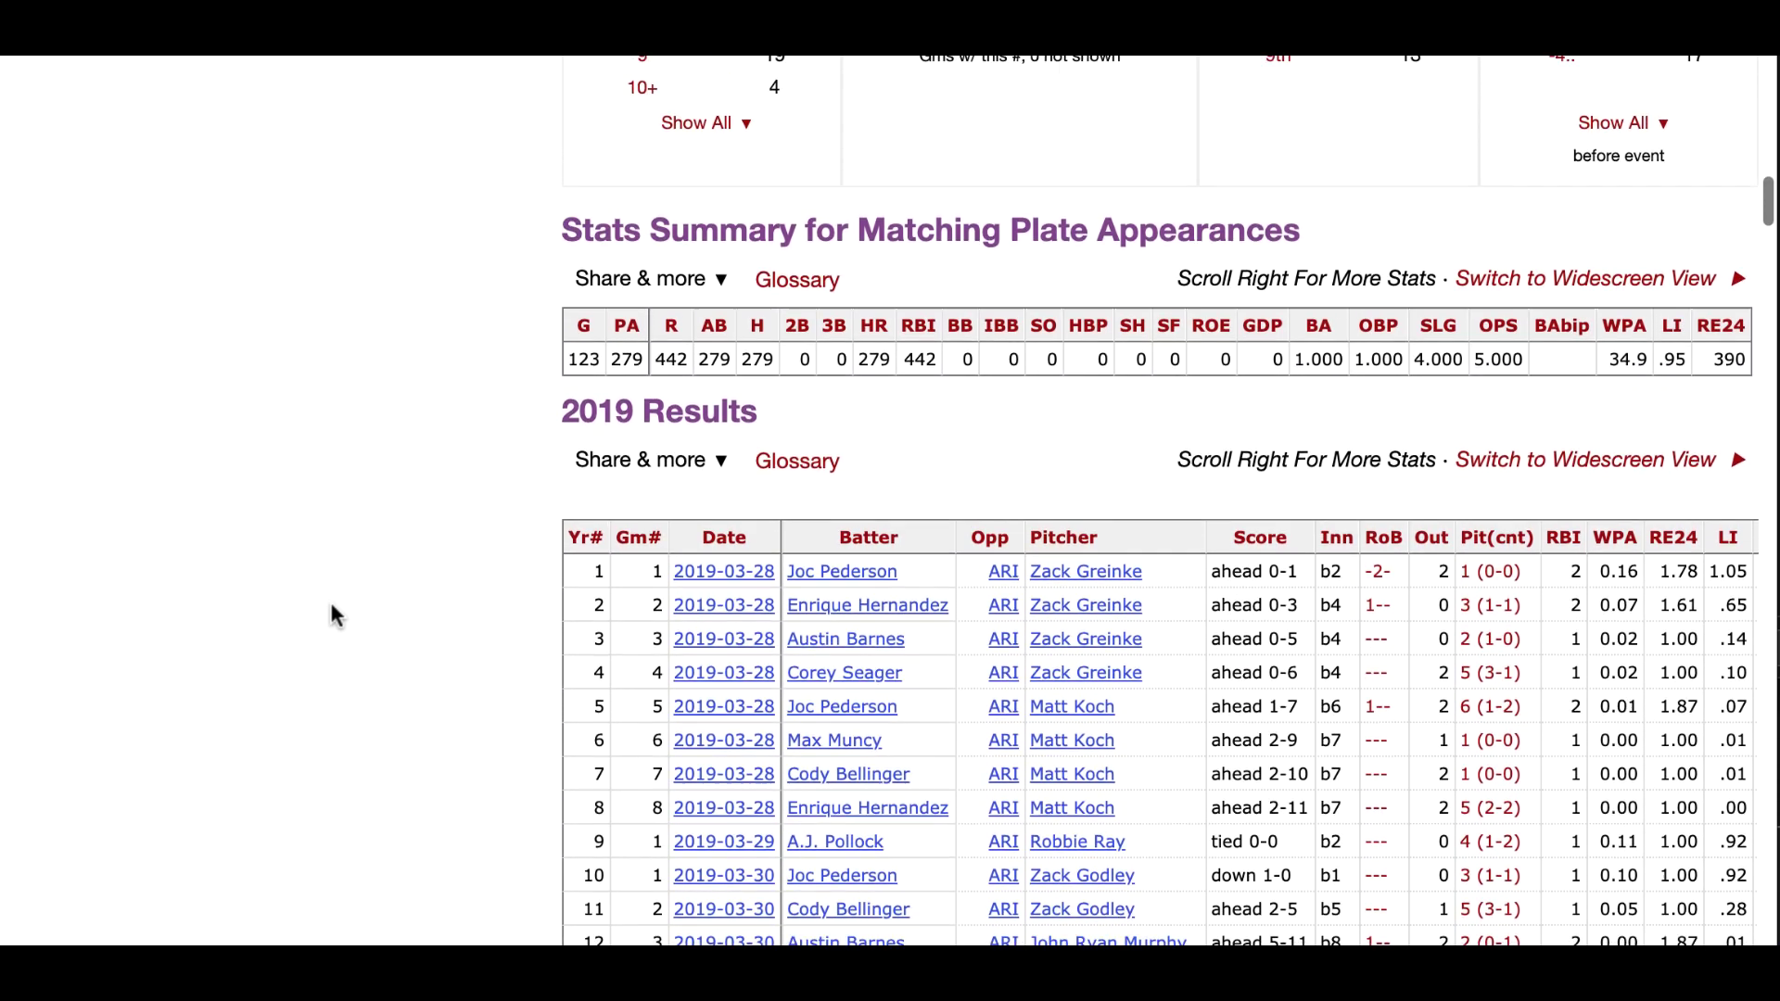
{"action": "scroll", "coordinate": [331, 607], "scroll_direction": "up", "scroll_amount": 6}
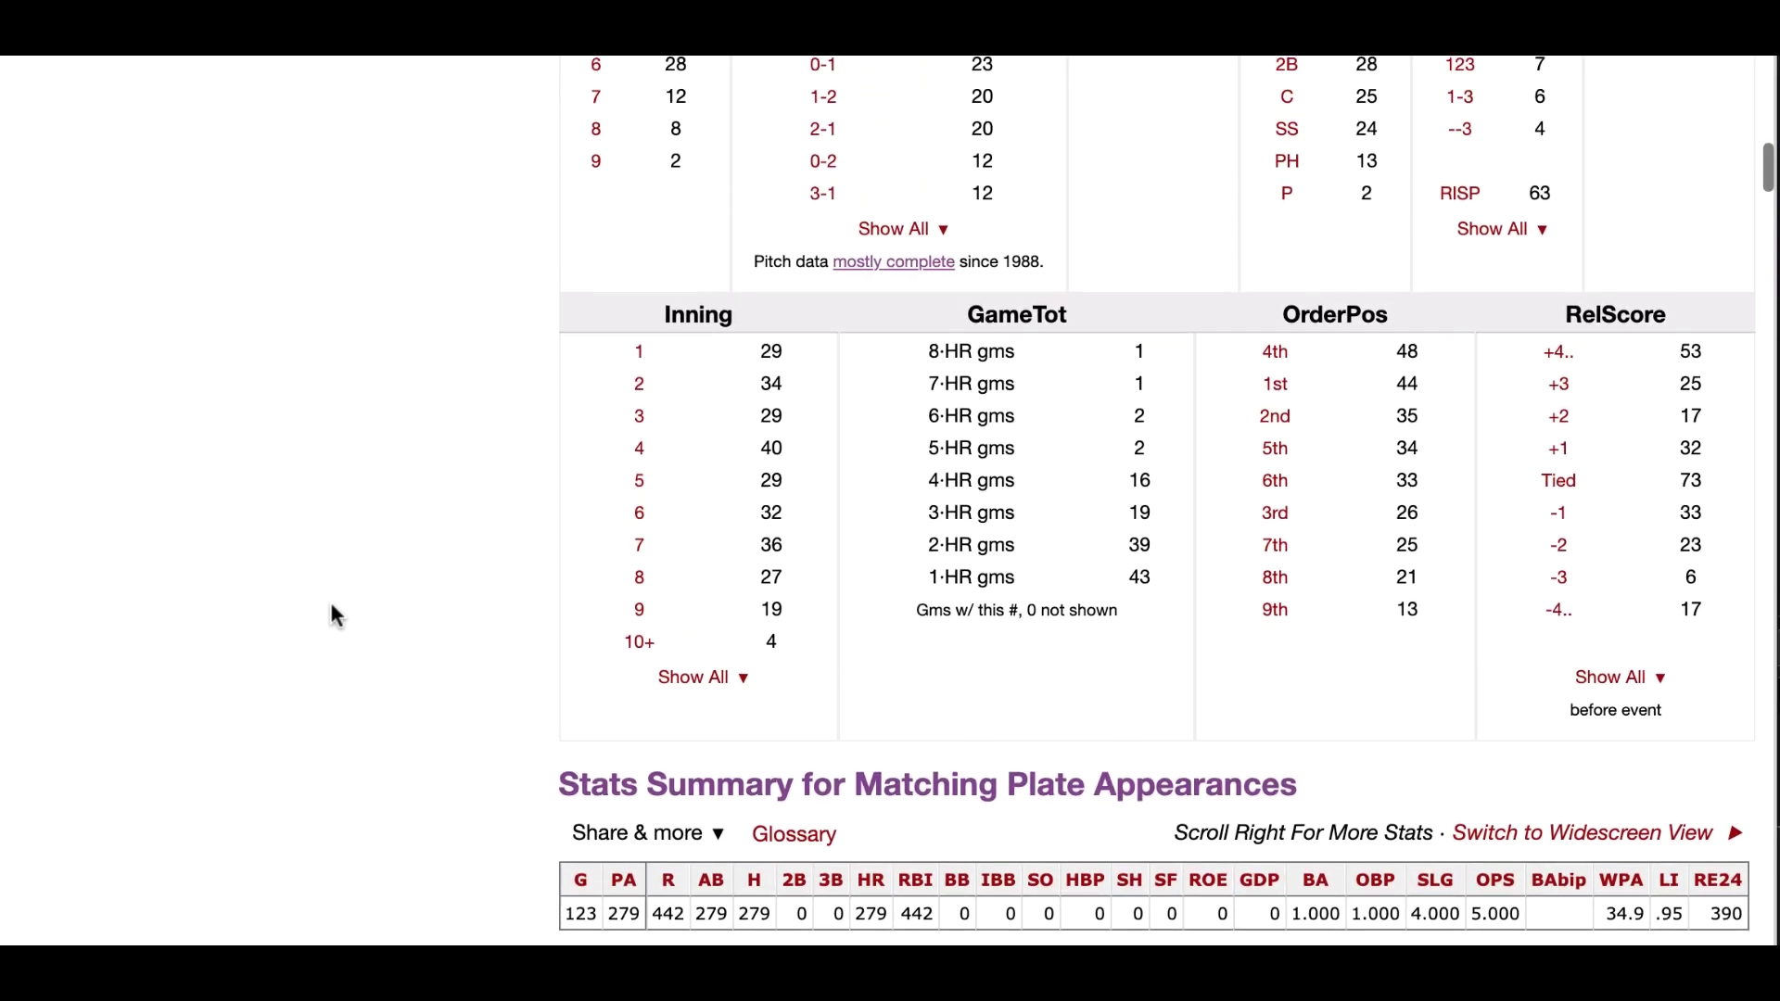
{"action": "scroll", "coordinate": [331, 608], "scroll_direction": "up", "scroll_amount": 9}
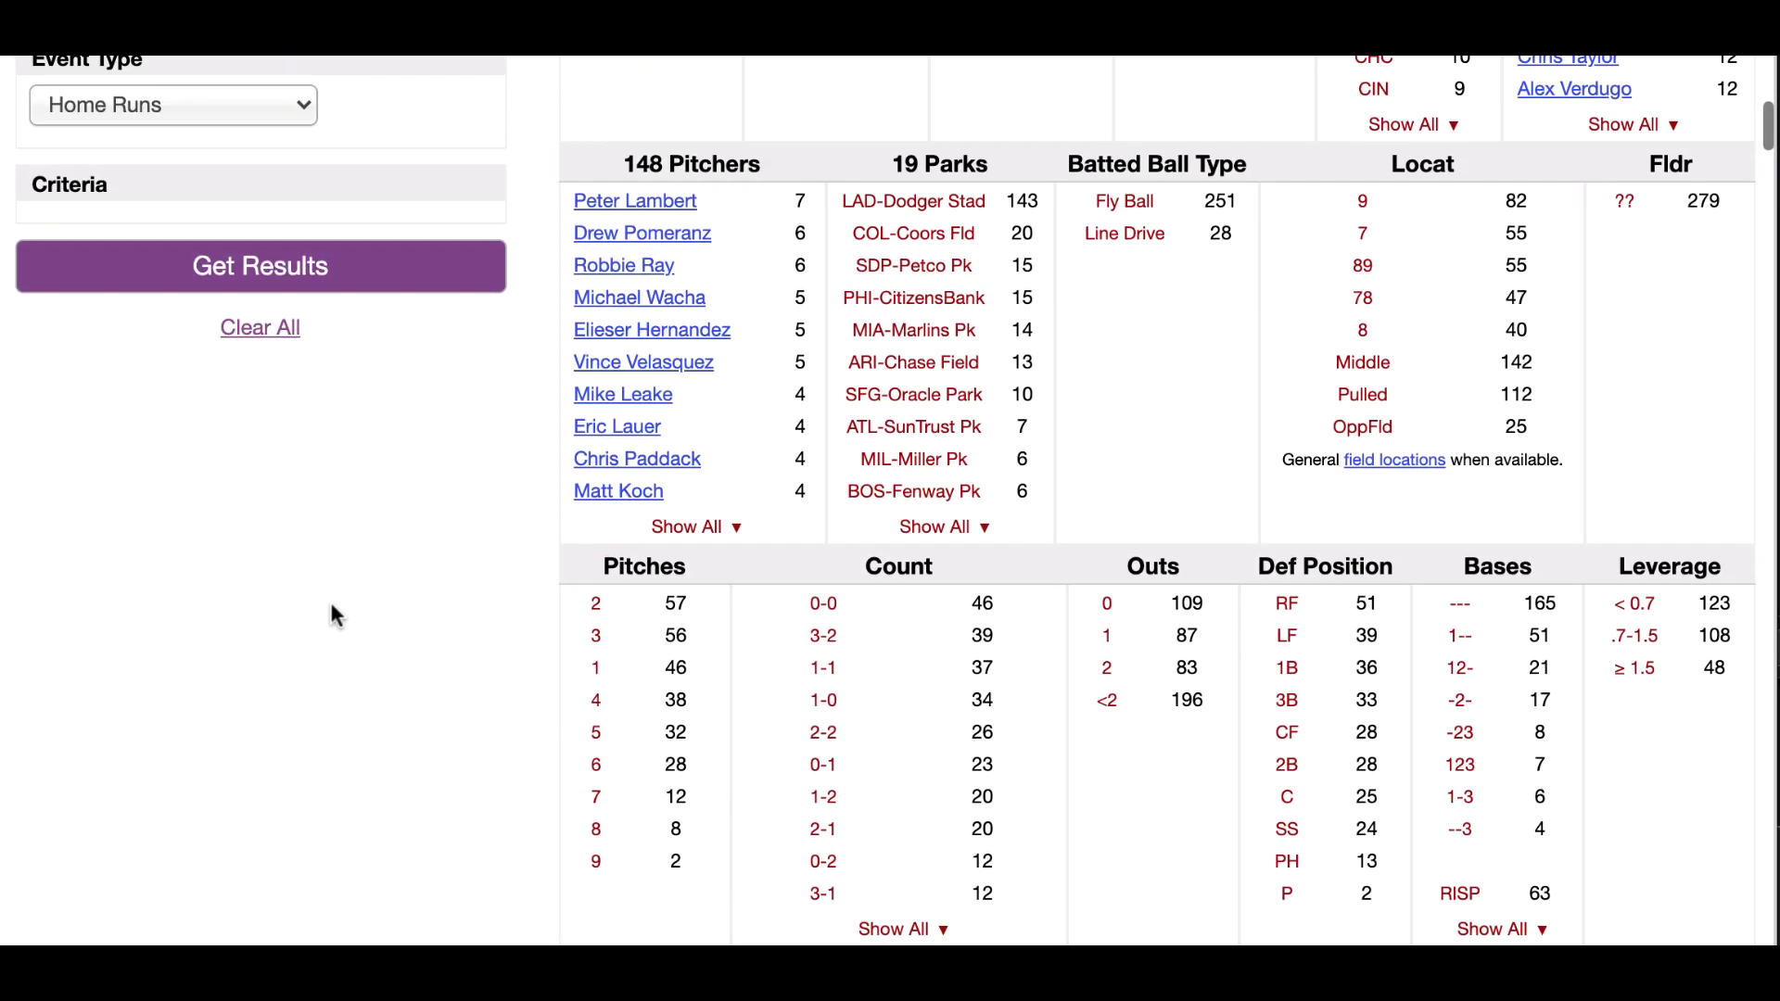
{"action": "scroll", "coordinate": [330, 603], "scroll_direction": "up", "scroll_amount": 1}
{"action": "scroll", "coordinate": [330, 603], "scroll_direction": "down", "scroll_amount": 1}
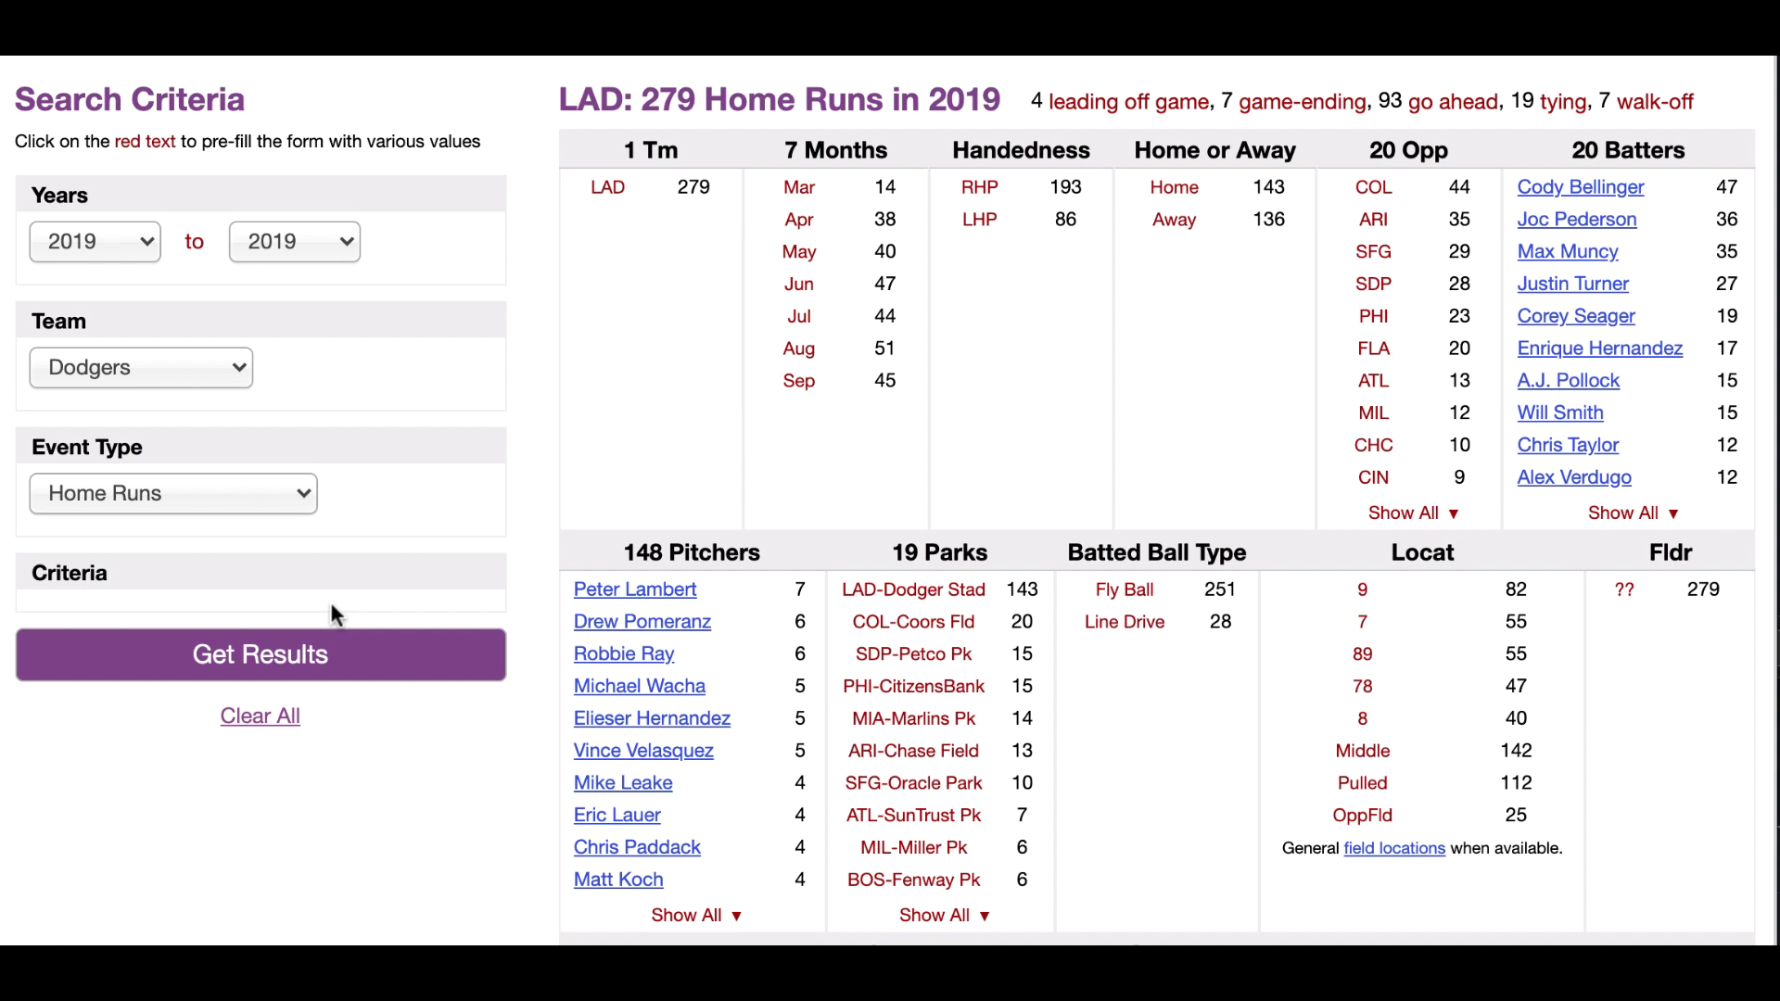
{"action": "scroll", "coordinate": [330, 603], "scroll_direction": "down", "scroll_amount": 9}
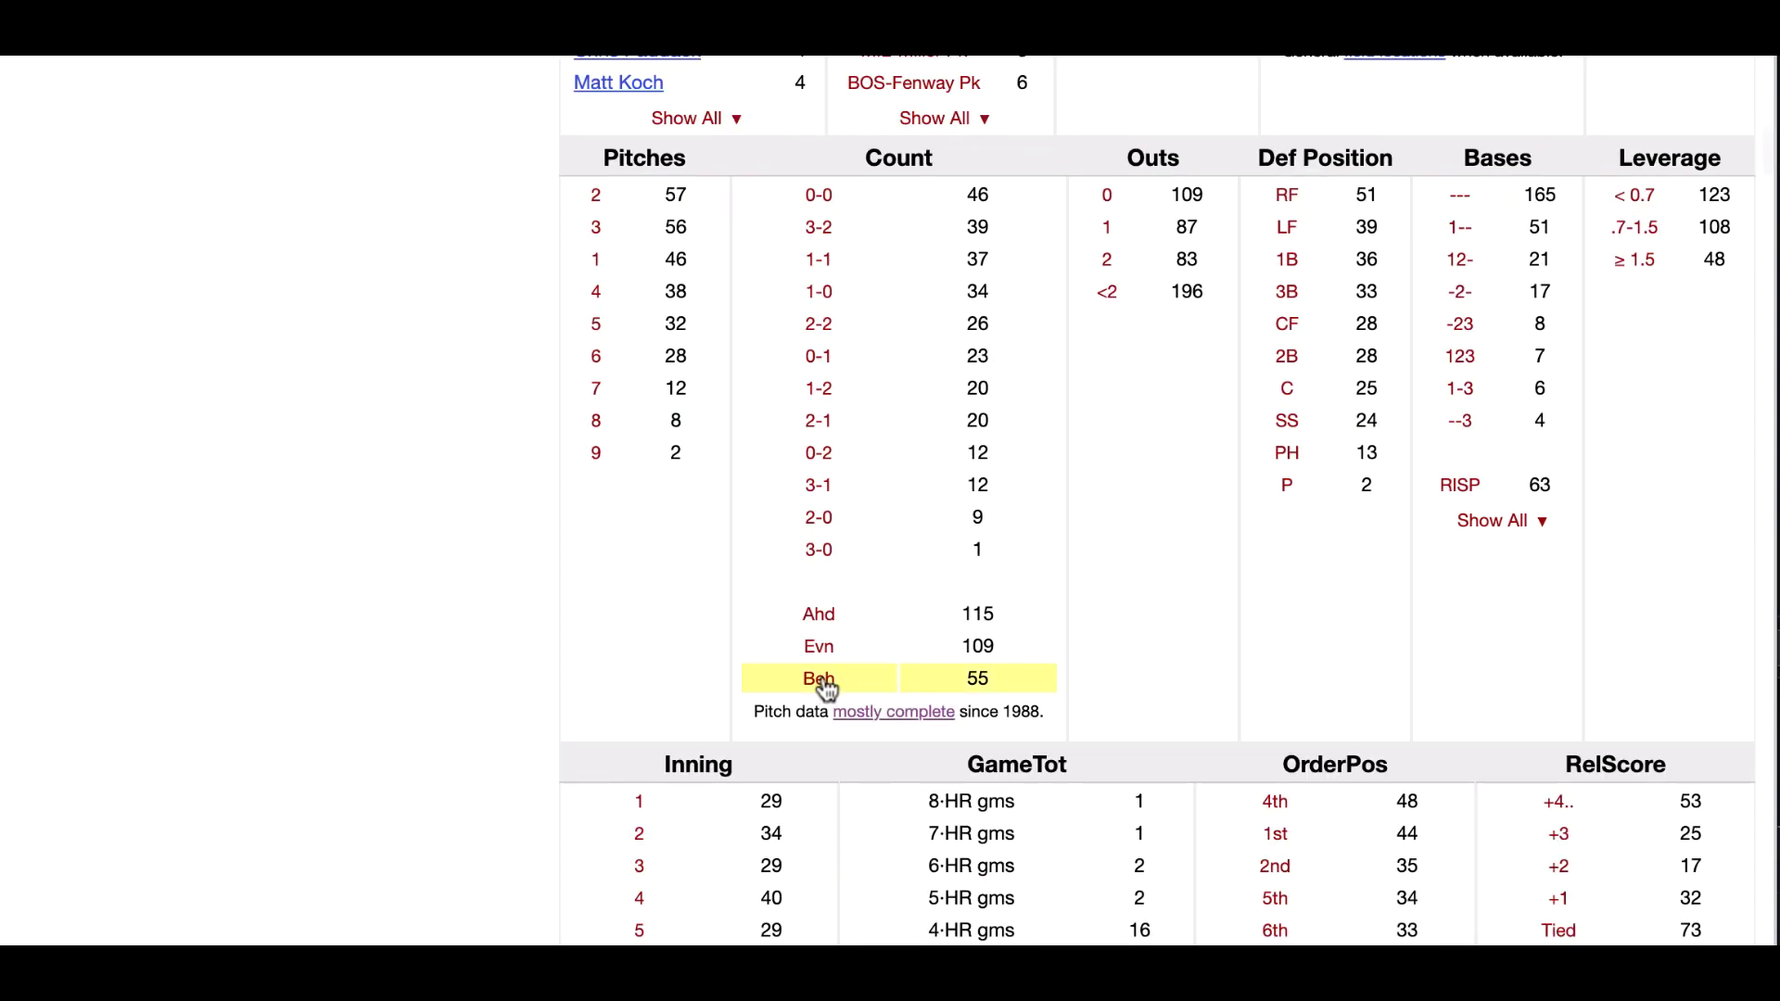
{"action": "left_click", "coordinate": [819, 679]}
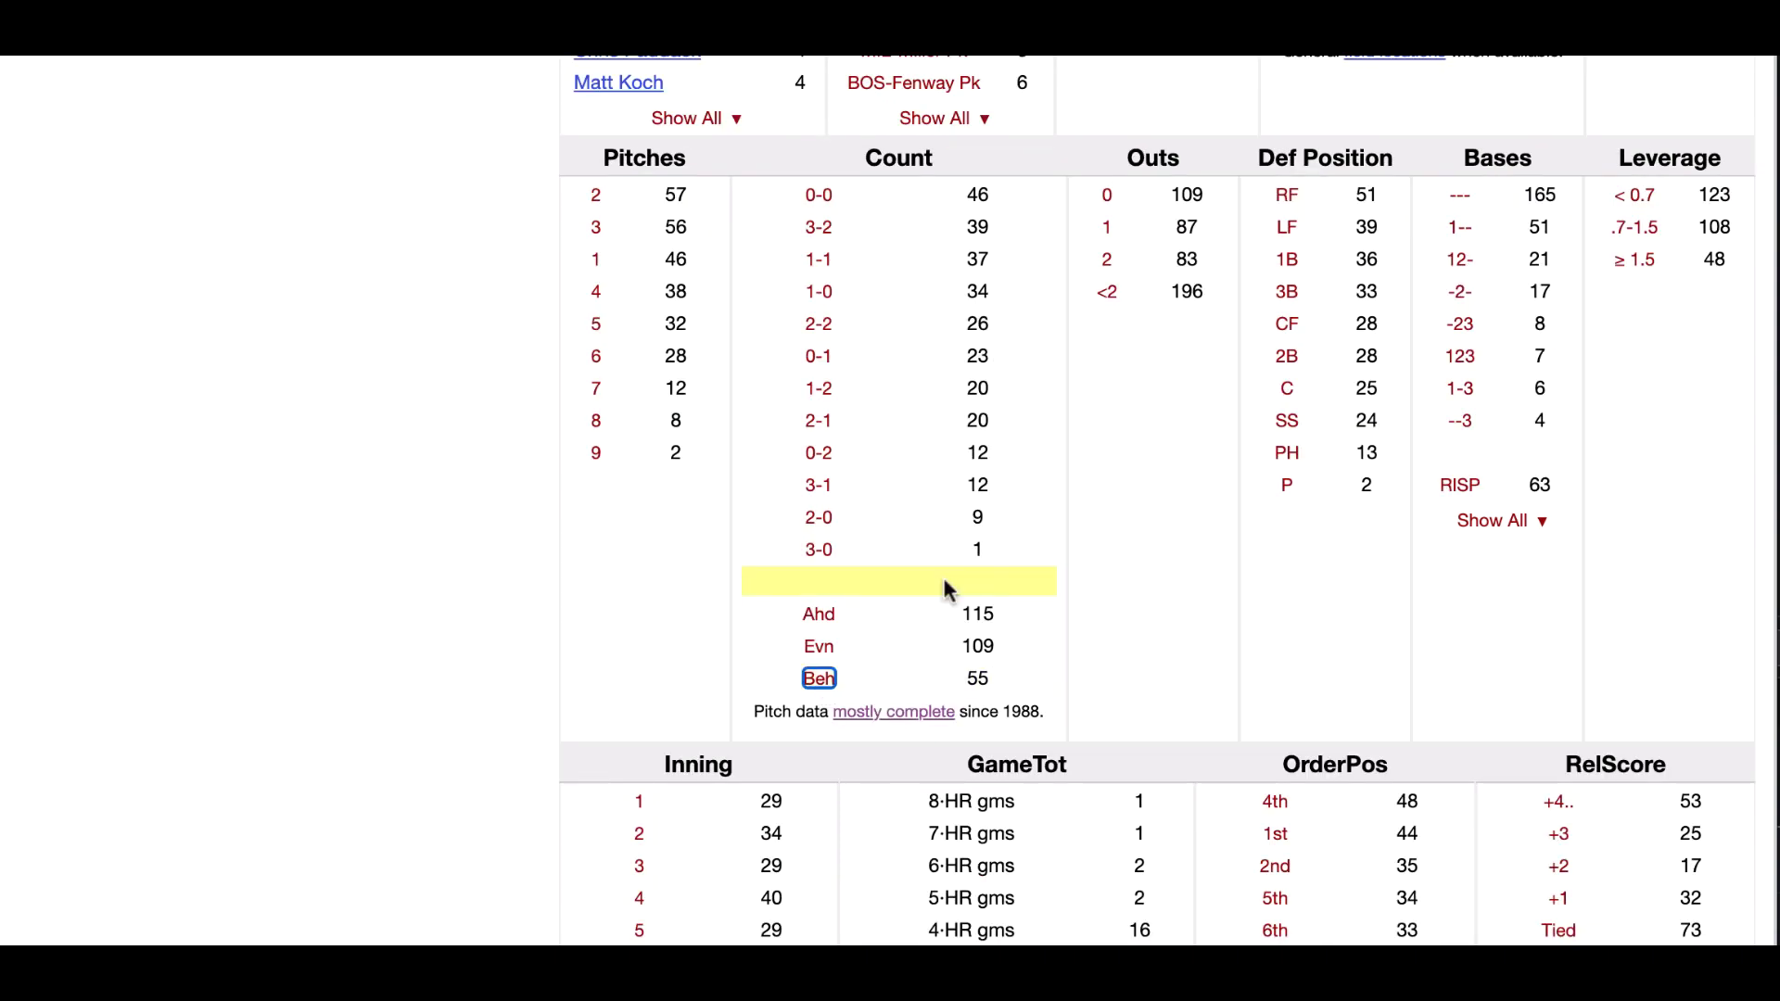
{"action": "left_click", "coordinate": [1461, 356]}
Change the team to All Teams and get results for the filtered 2019 home run search.
{"action": "scroll", "coordinate": [223, 394], "scroll_direction": "up", "scroll_amount": 9}
{"action": "left_click", "coordinate": [222, 394]}
{"action": "left_click", "coordinate": [92, 97]}
{"action": "left_click", "coordinate": [247, 747]}
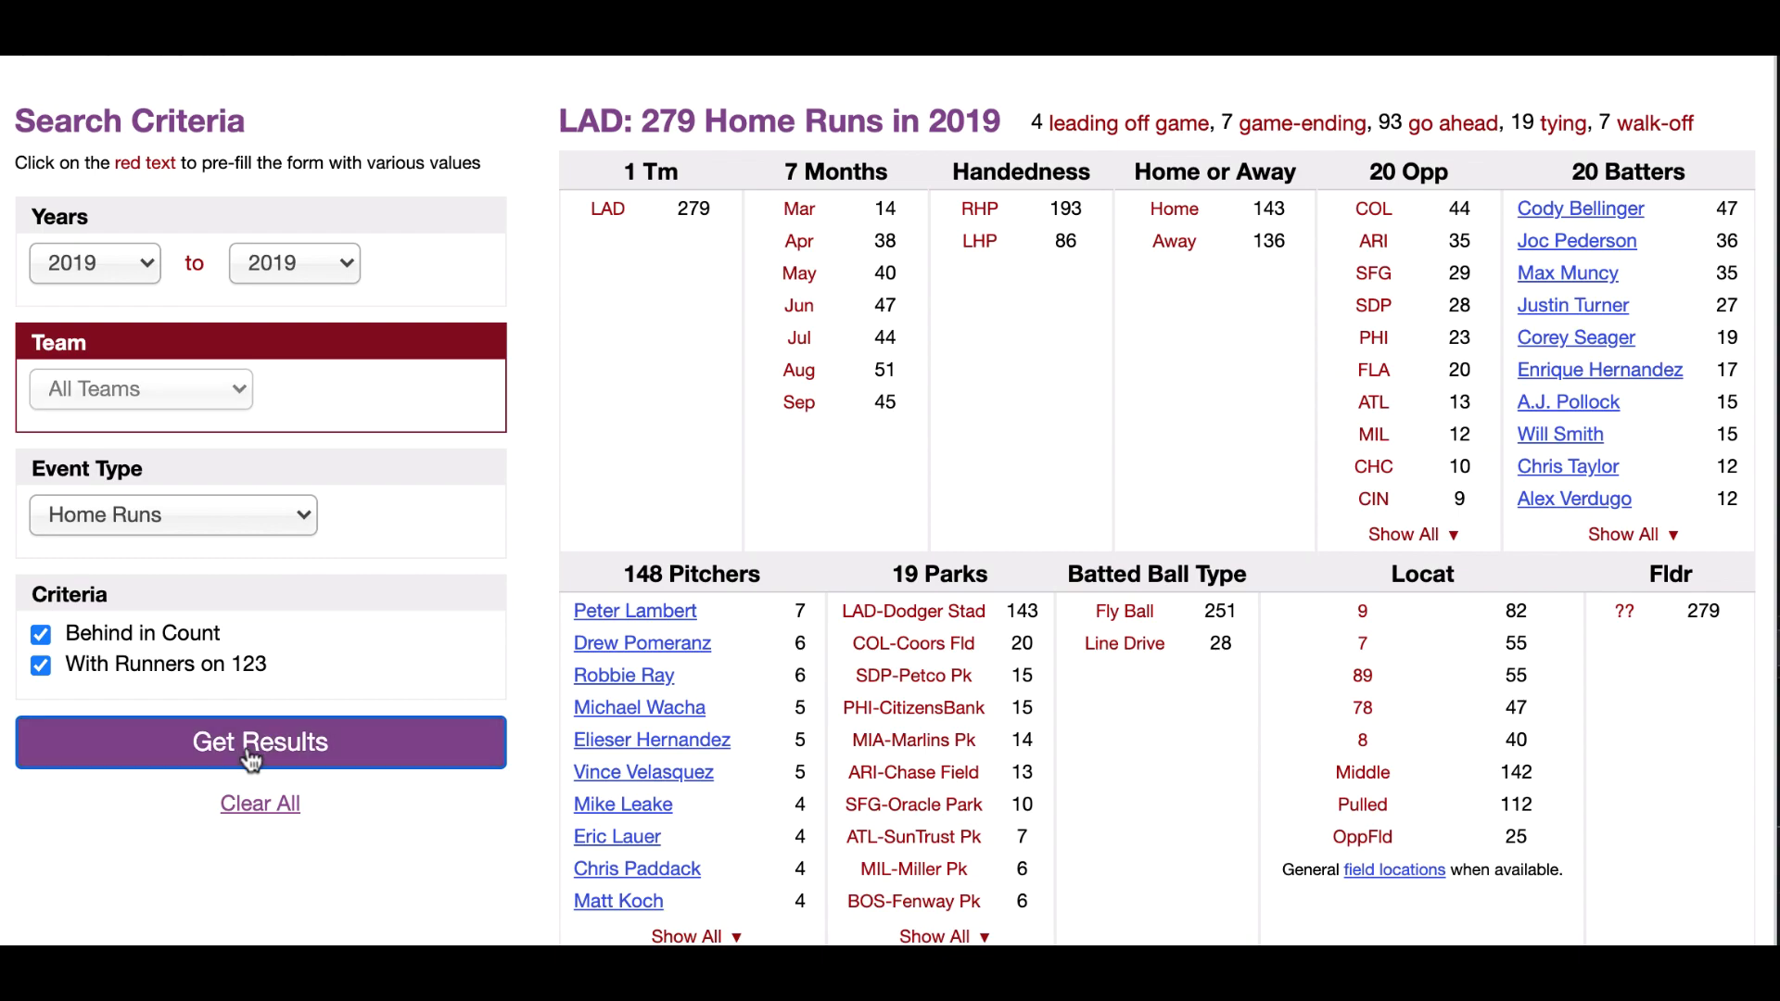
Look through the results for 1918-2019 line-drive plate appearances at WSN-Natls Park.
{"action": "scroll", "coordinate": [722, 727], "scroll_direction": "down", "scroll_amount": 15}
{"action": "scroll", "coordinate": [721, 727], "scroll_direction": "down", "scroll_amount": 20}
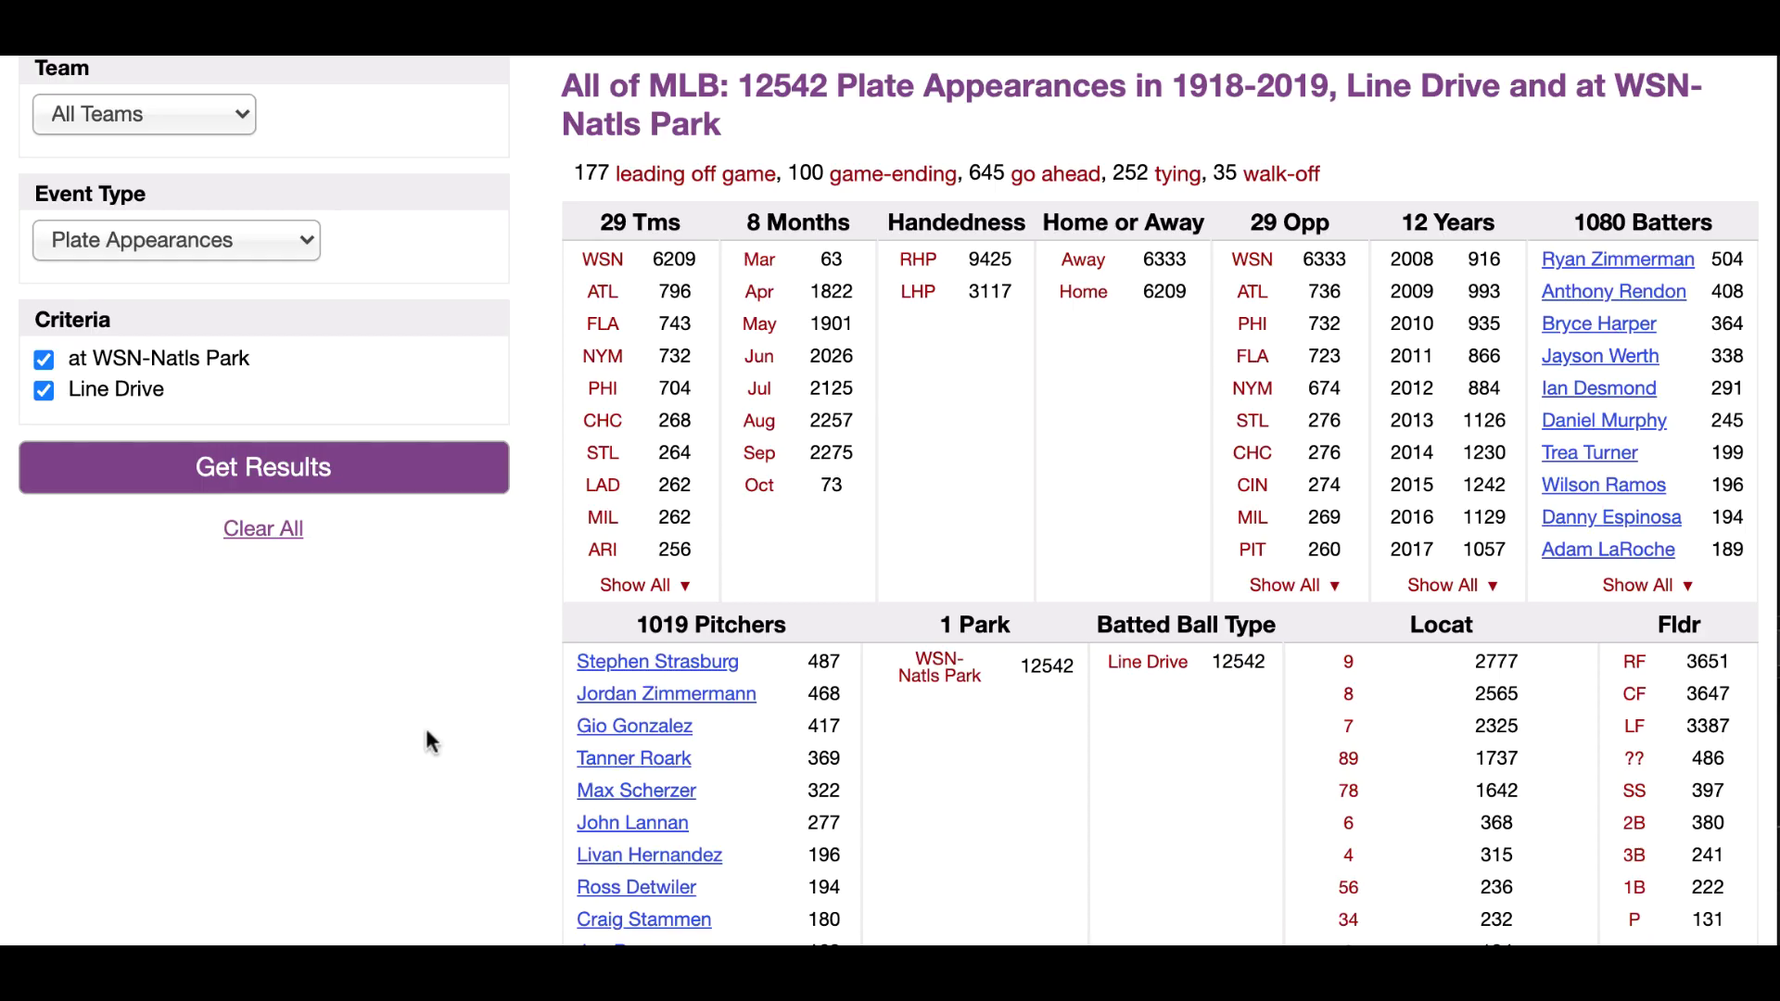
{"action": "scroll", "coordinate": [427, 732], "scroll_direction": "down", "scroll_amount": 15}
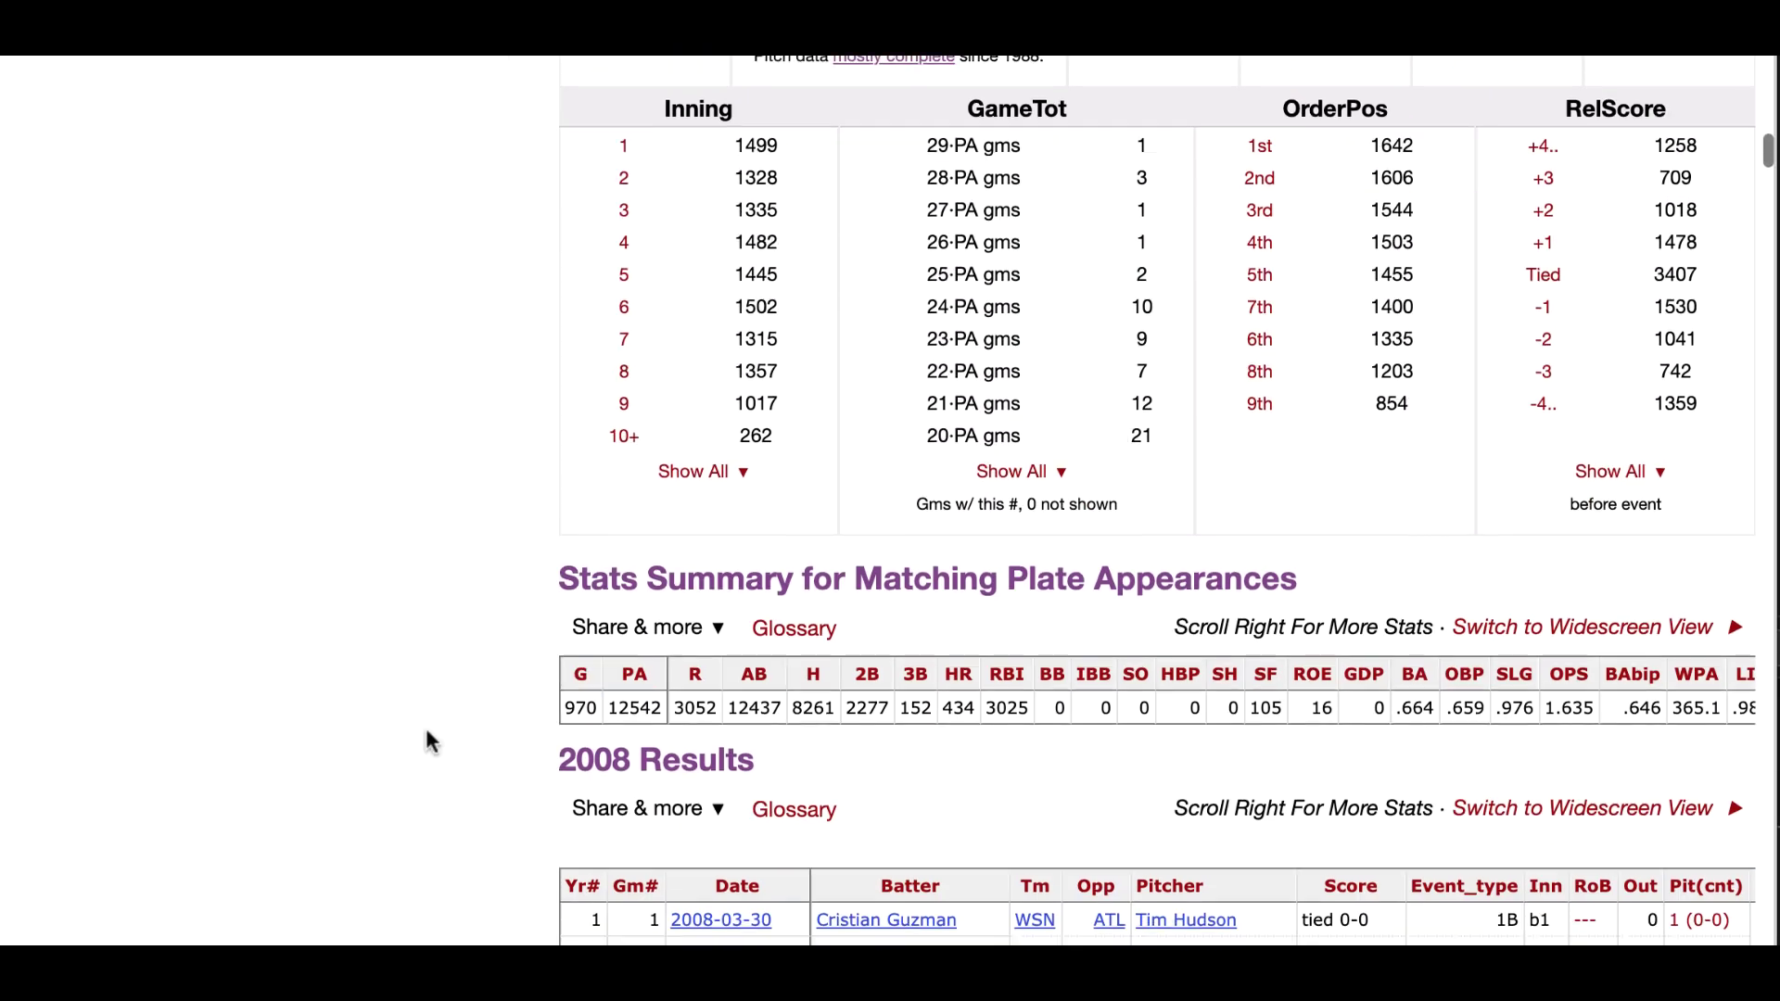
Remove the at WSN-Natls Park and Line Drive criteria from the 1918-2019 plate appearances search and get results.
{"action": "scroll", "coordinate": [429, 739], "scroll_direction": "down", "scroll_amount": 12}
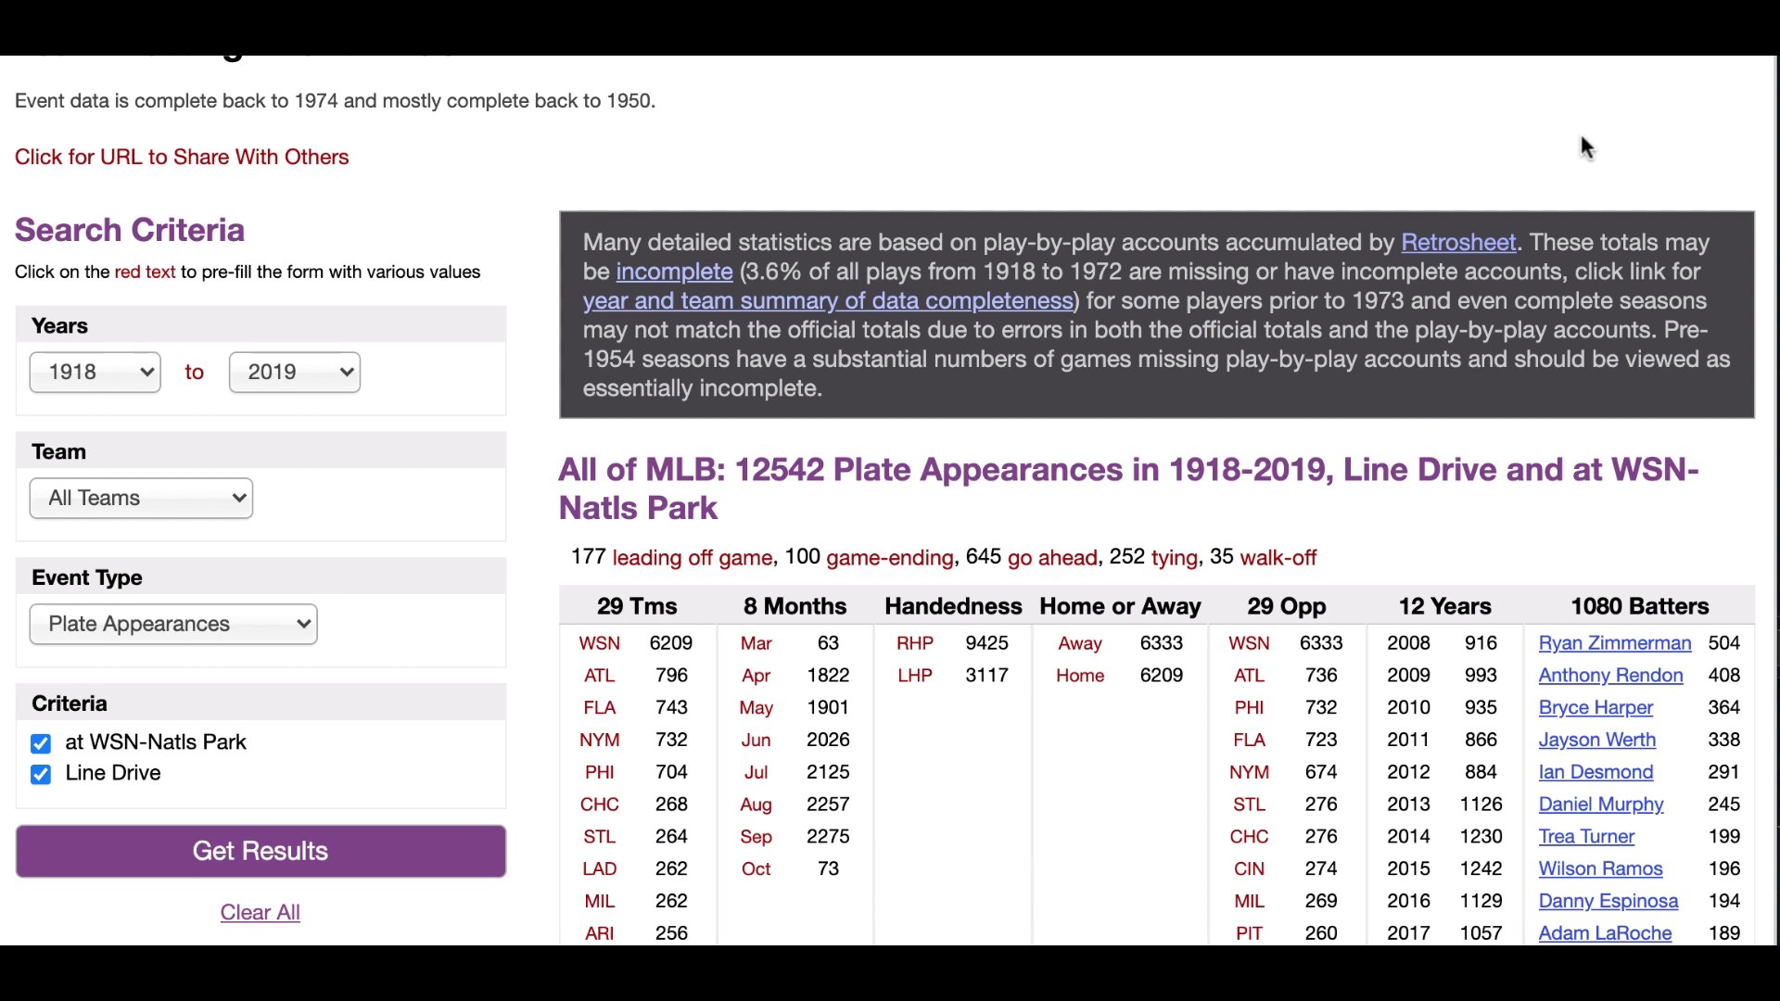
{"action": "left_click", "coordinate": [41, 744]}
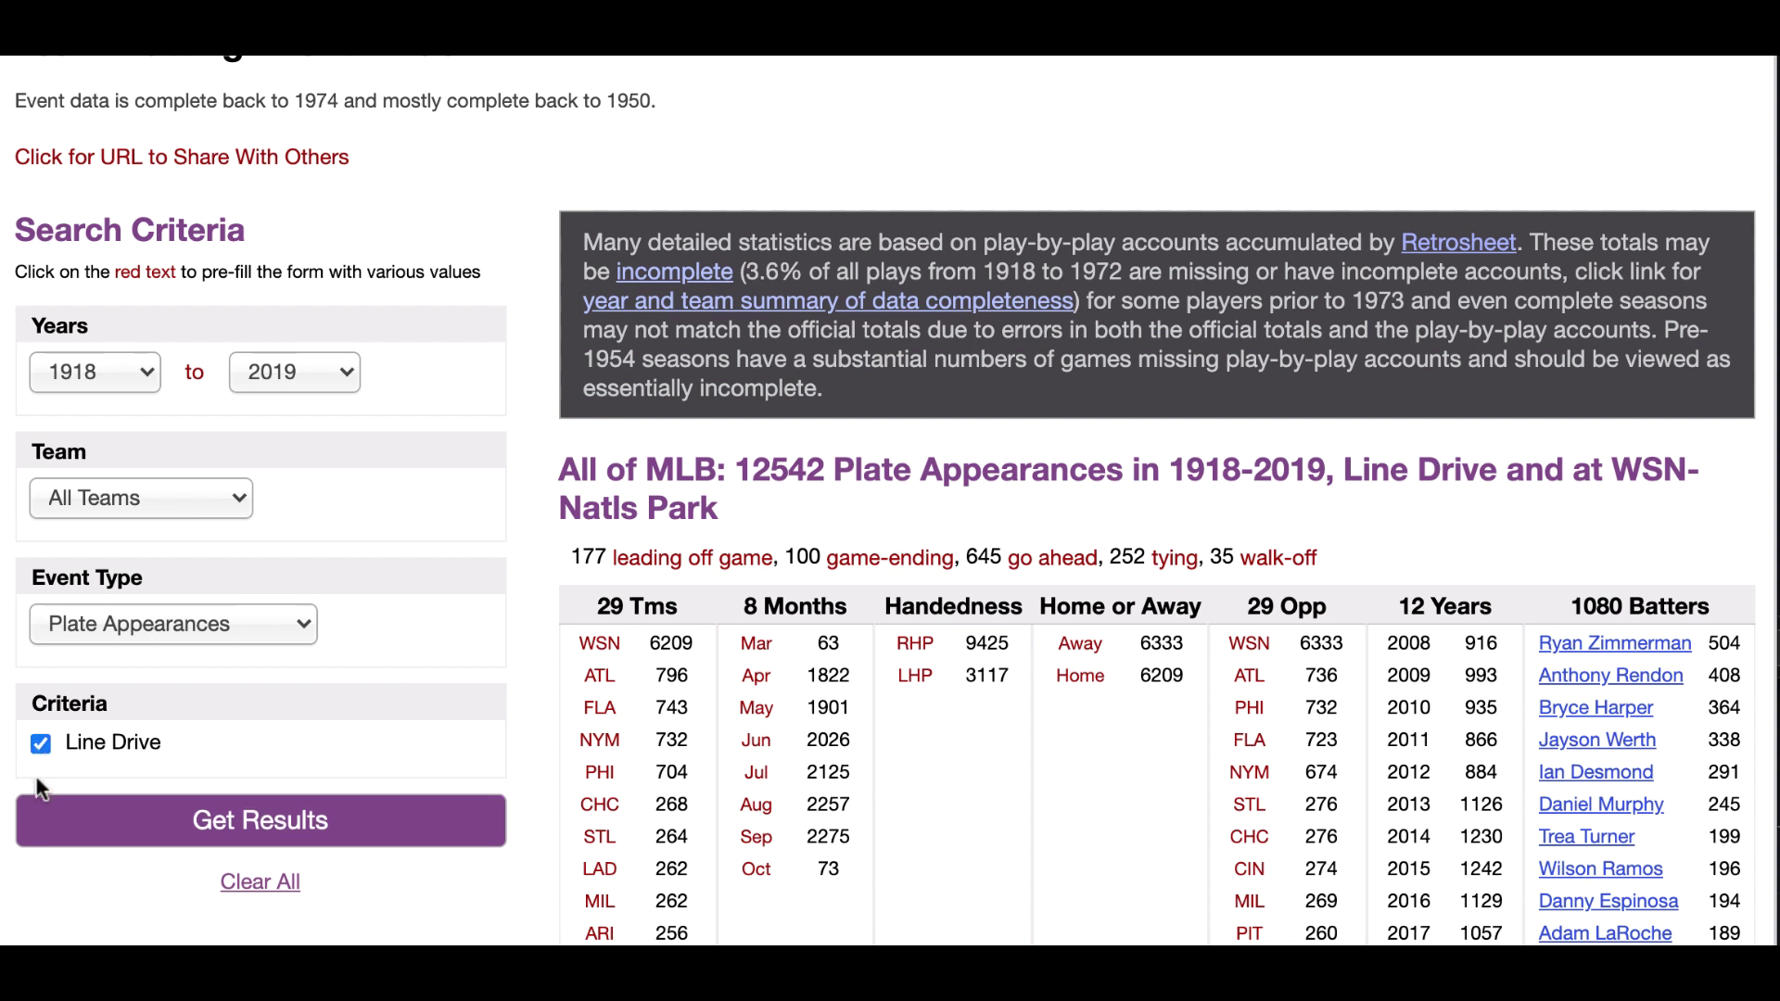
{"action": "left_click", "coordinate": [41, 745]}
{"action": "left_click", "coordinate": [95, 784]}
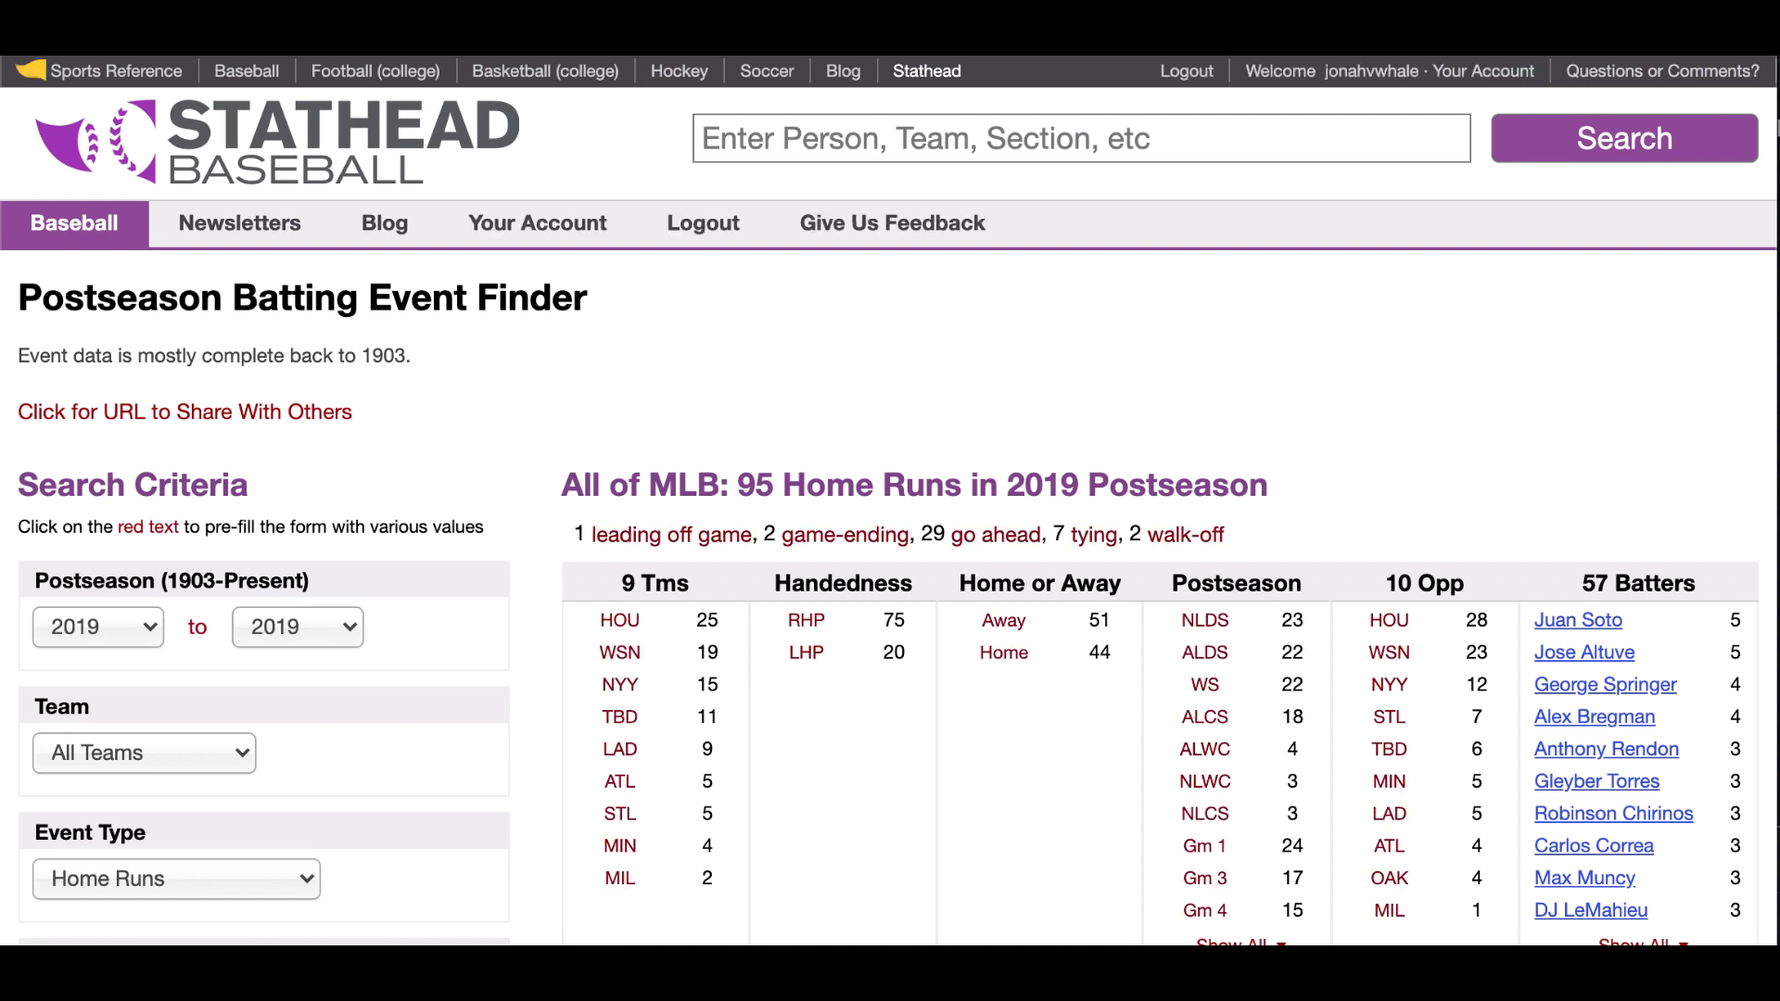
Expand the full Postseason breakdown for the 2019 postseason home runs and add the Sudden Death criterion.
{"action": "scroll", "coordinate": [1546, 429], "scroll_direction": "down", "scroll_amount": 3}
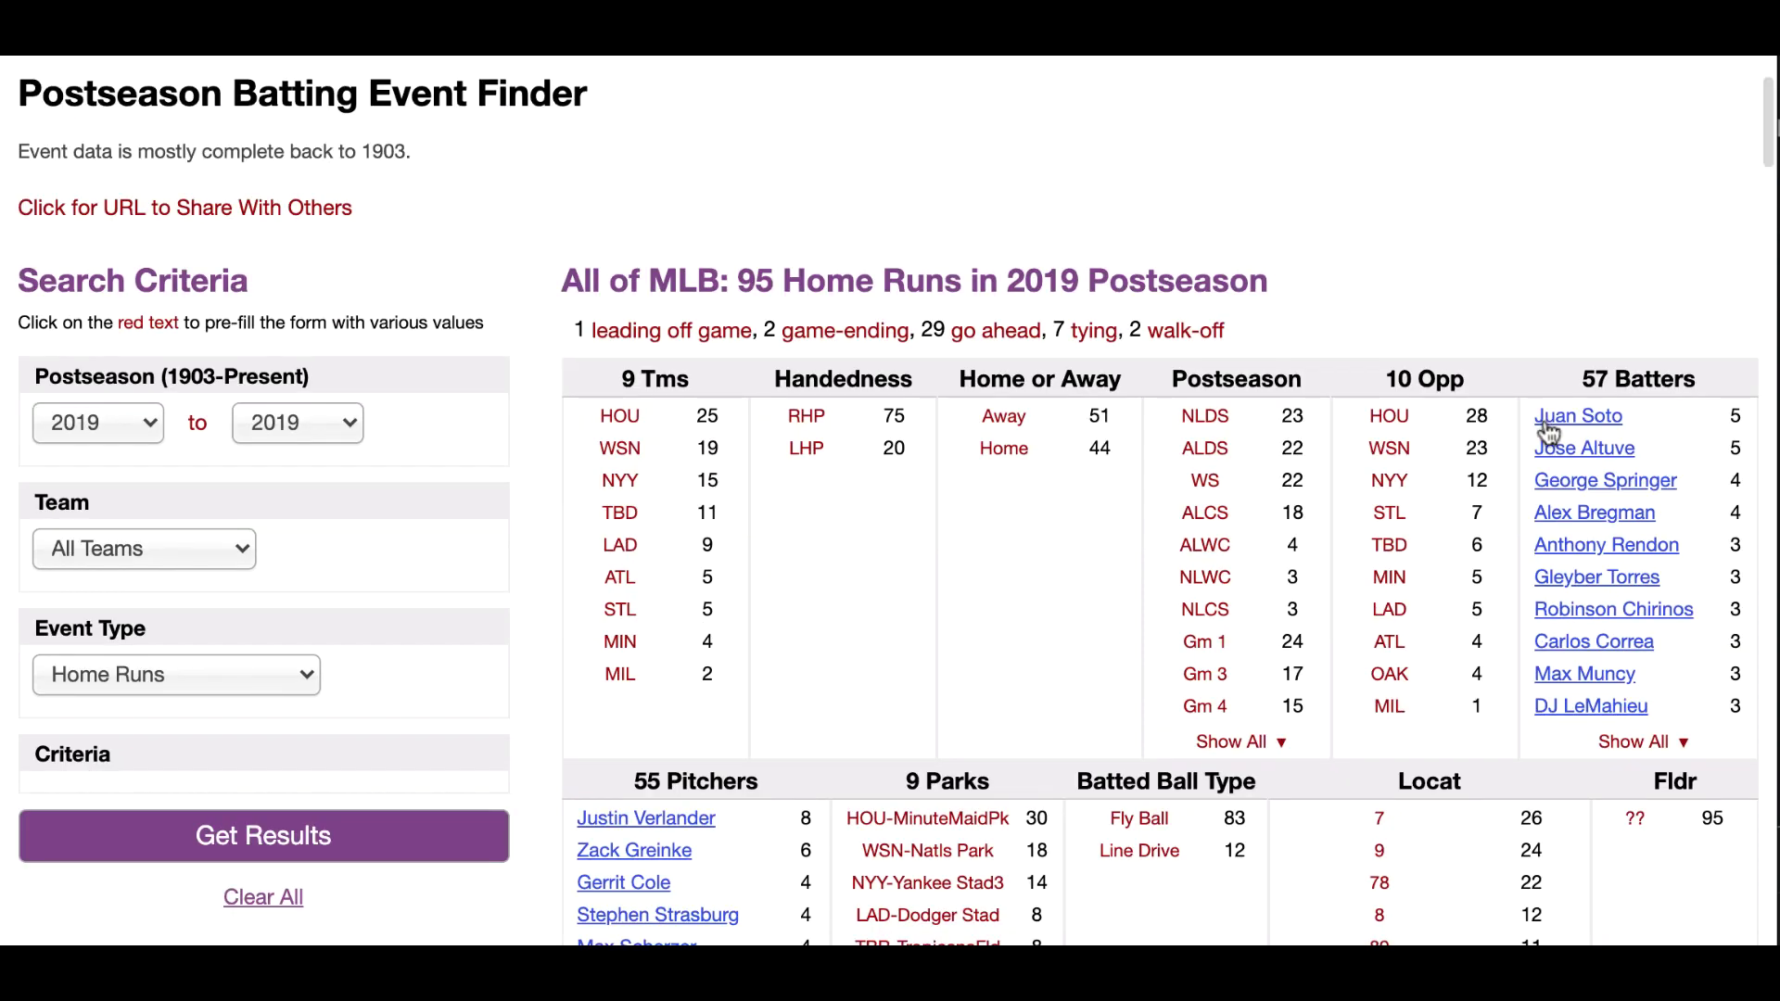
{"action": "left_click", "coordinate": [1258, 744]}
{"action": "scroll", "coordinate": [1479, 723], "scroll_direction": "down", "scroll_amount": 1}
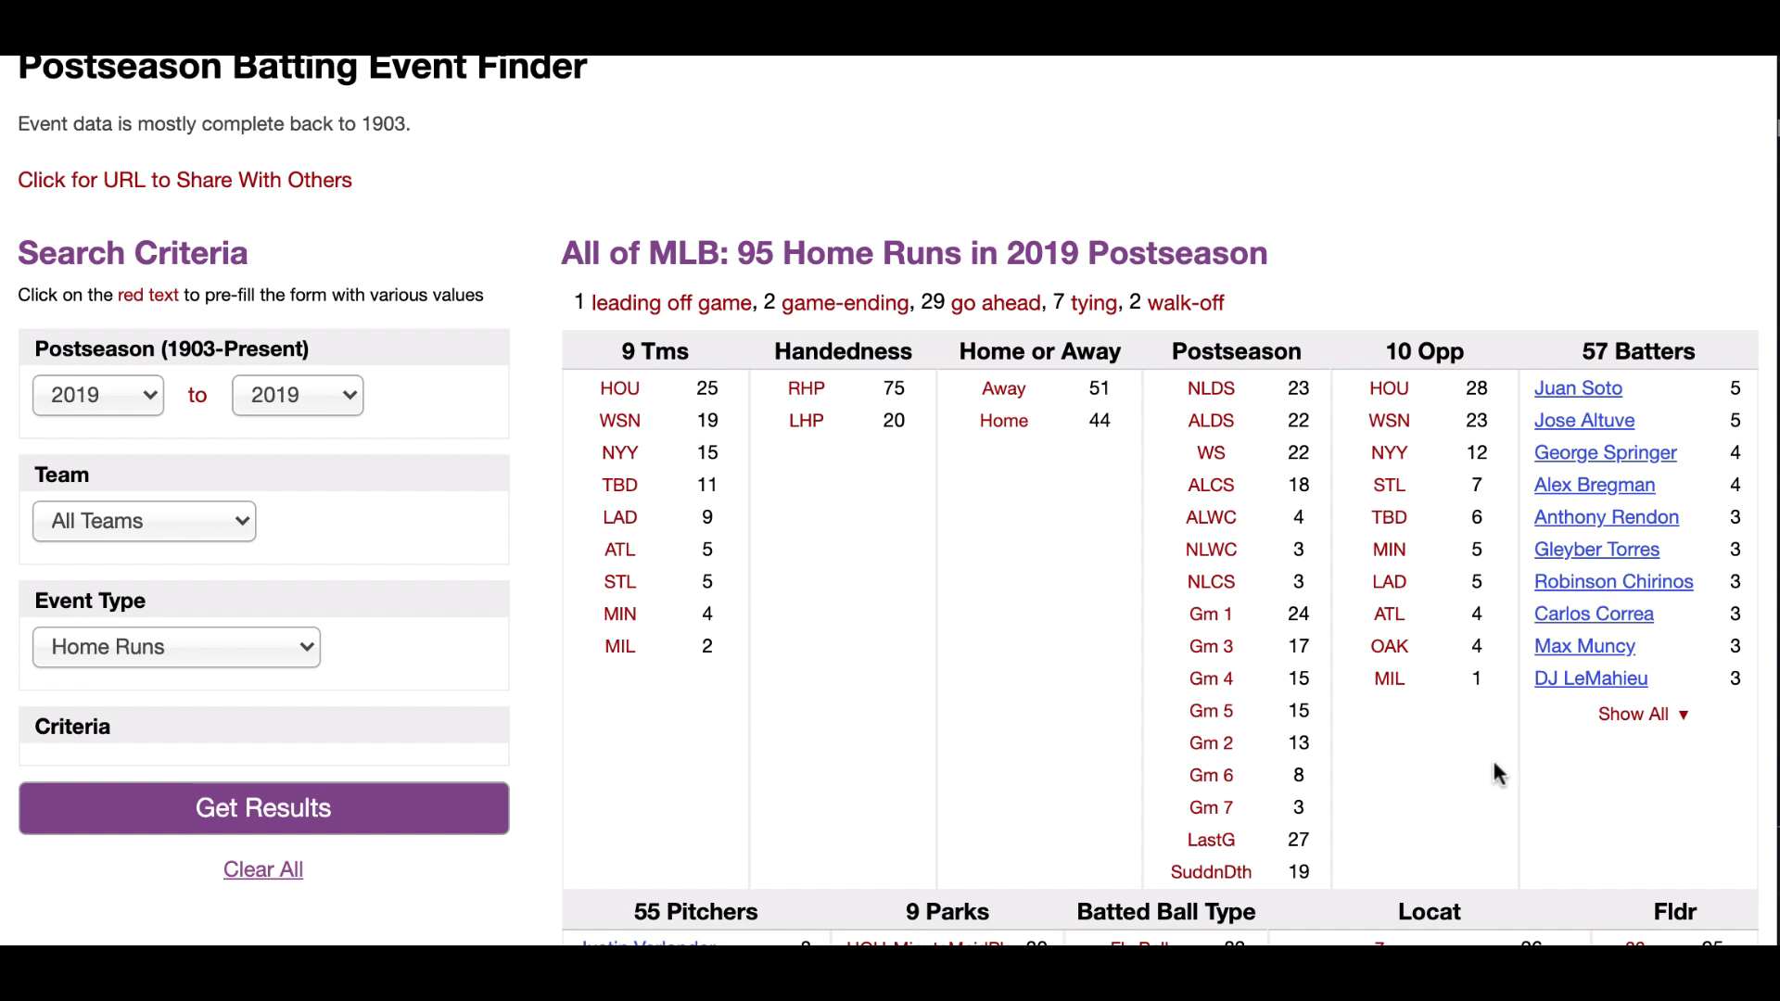
{"action": "left_click", "coordinate": [1211, 872]}
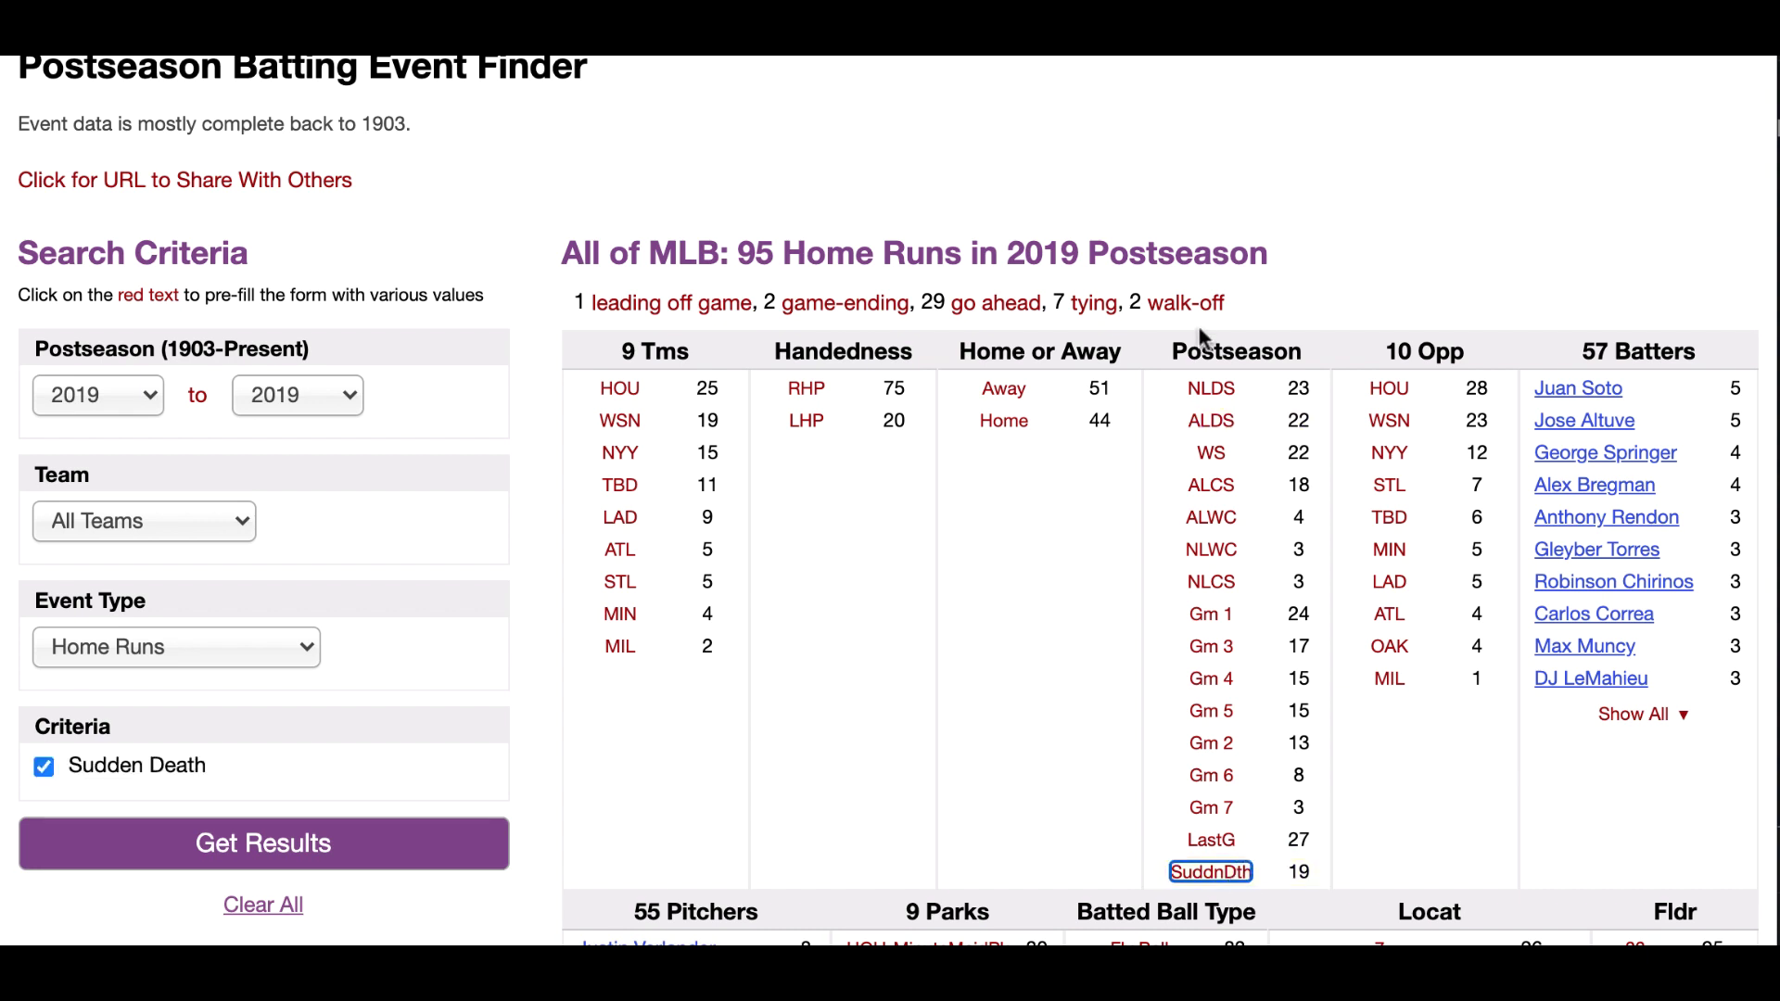
Add the Walk-off criterion and get home run results with the postseason range starting in 1903.
{"action": "left_click", "coordinate": [1187, 304]}
{"action": "left_click", "coordinate": [110, 395]}
{"action": "left_click", "coordinate": [138, 727]}
{"action": "left_click", "coordinate": [175, 872]}
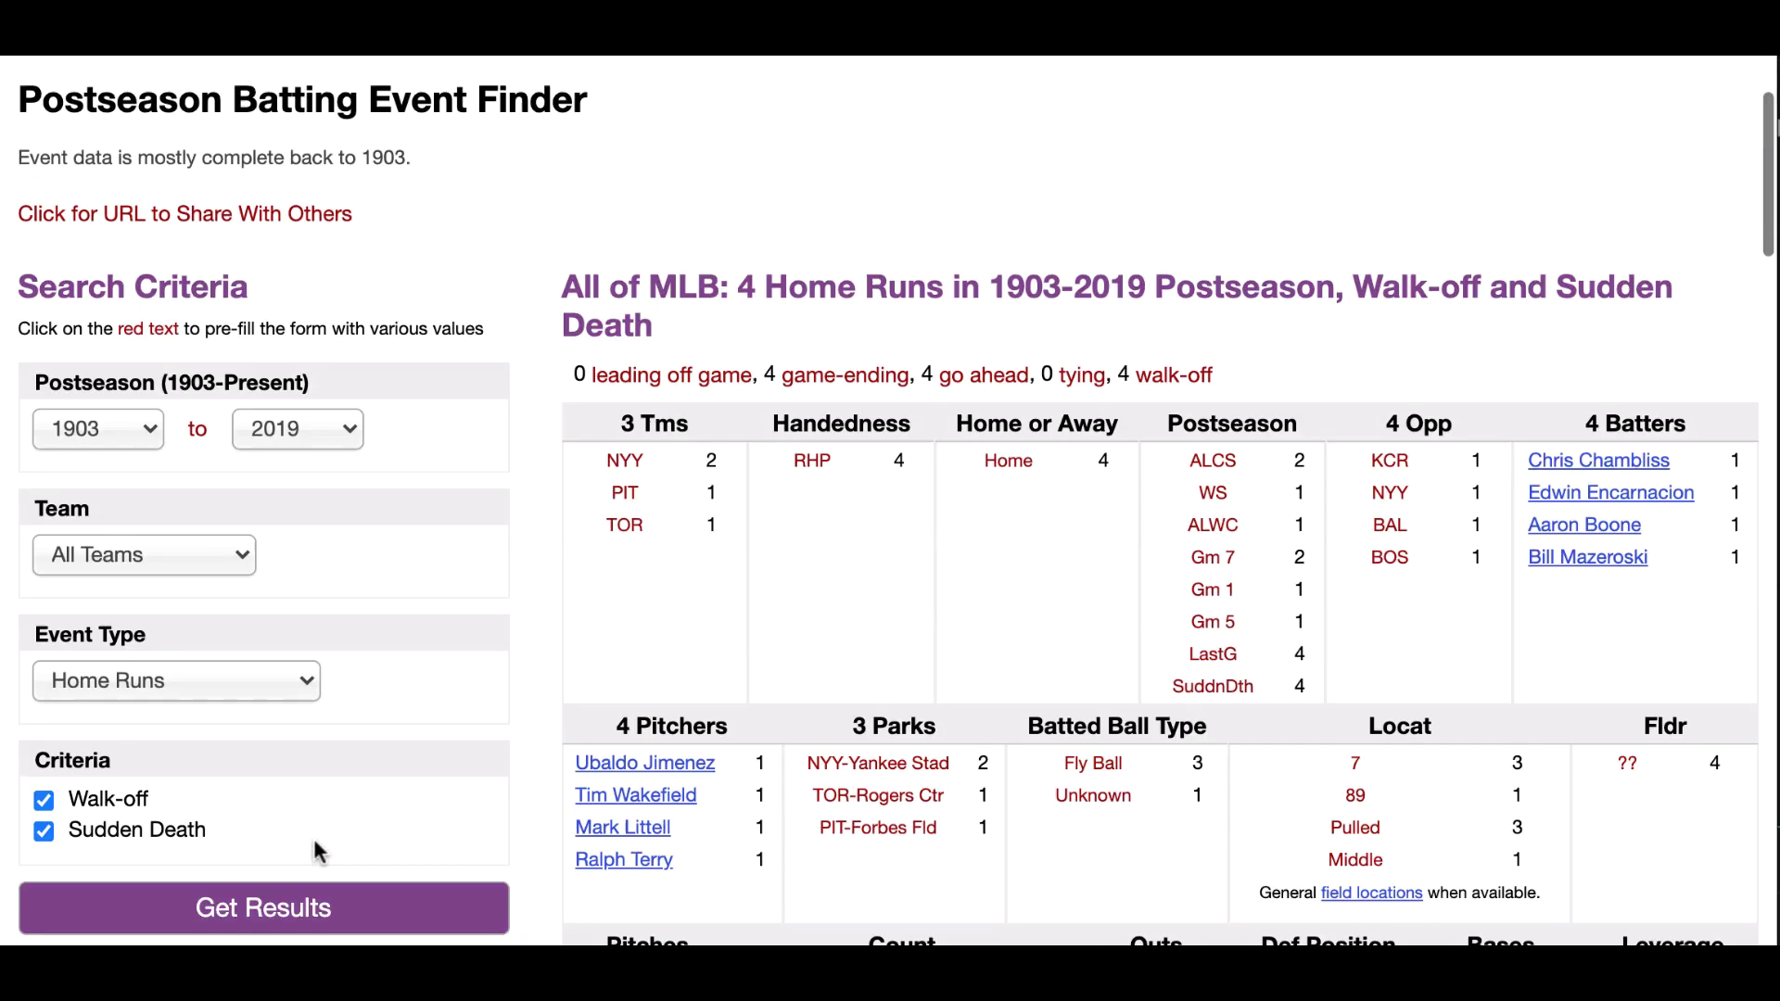
{"action": "scroll", "coordinate": [314, 839], "scroll_direction": "down", "scroll_amount": 10}
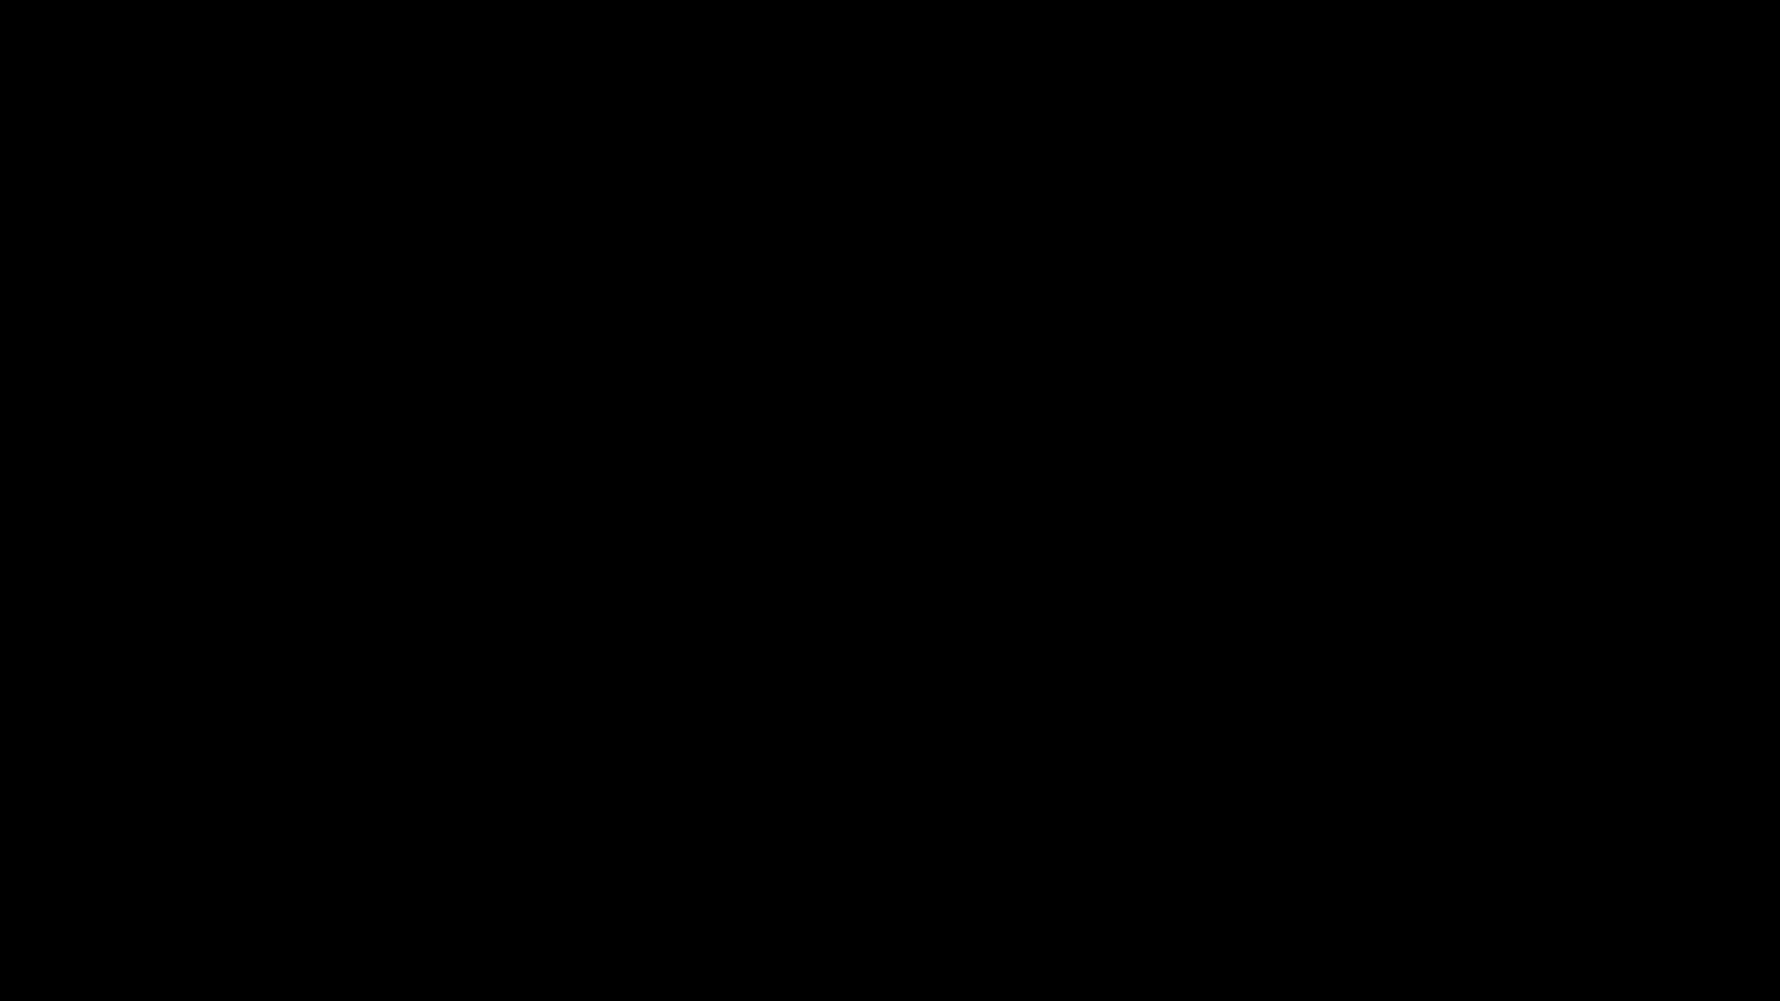